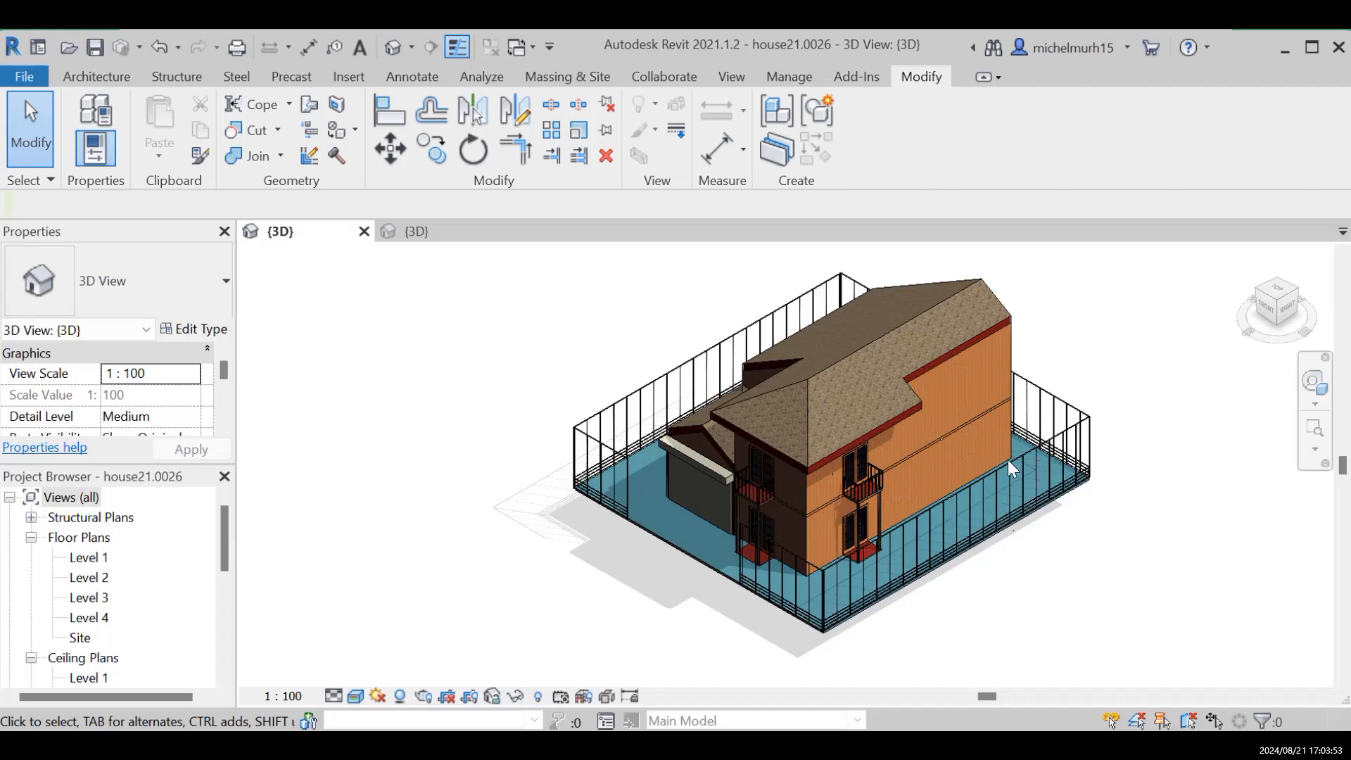
# View the baluster family's 3D model, return to the house's 3D view and select the floor around the house.
pyautogui.click(418, 231)
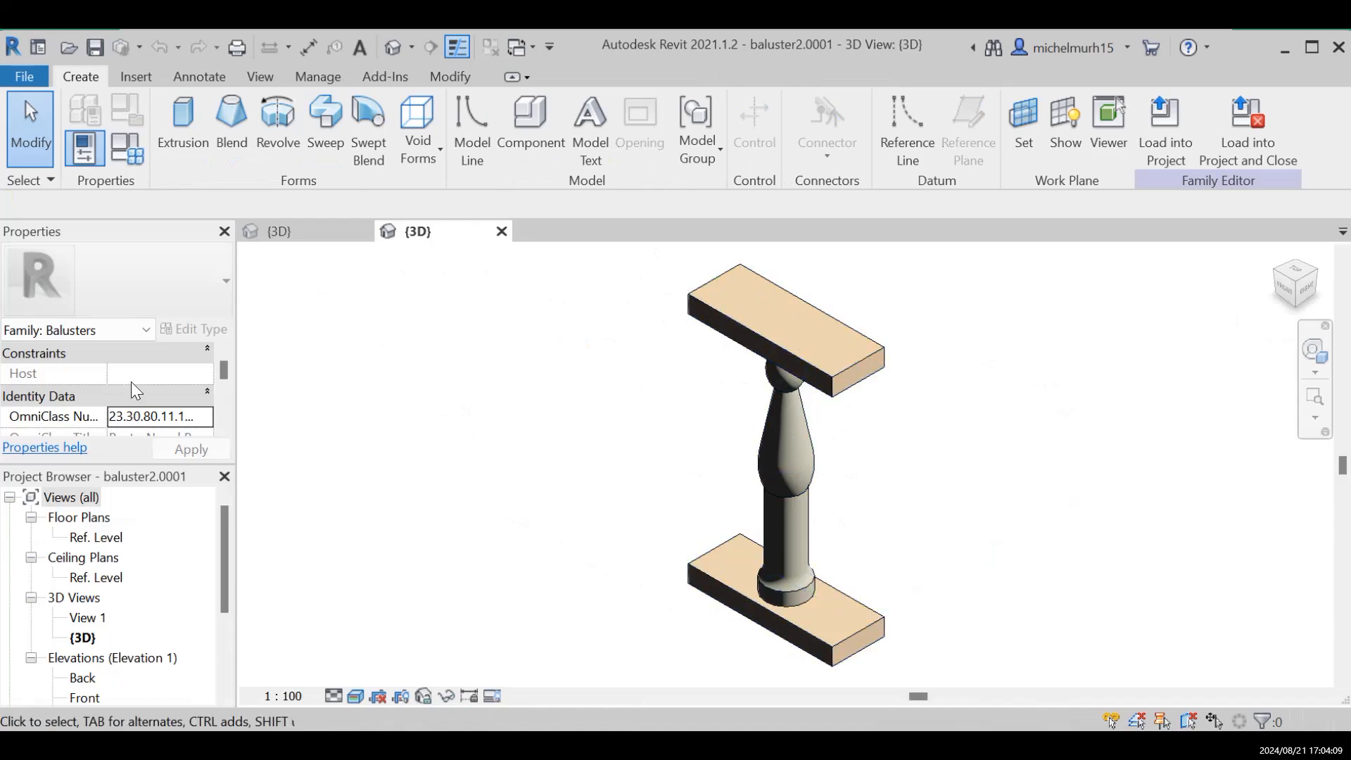
pyautogui.click(281, 234)
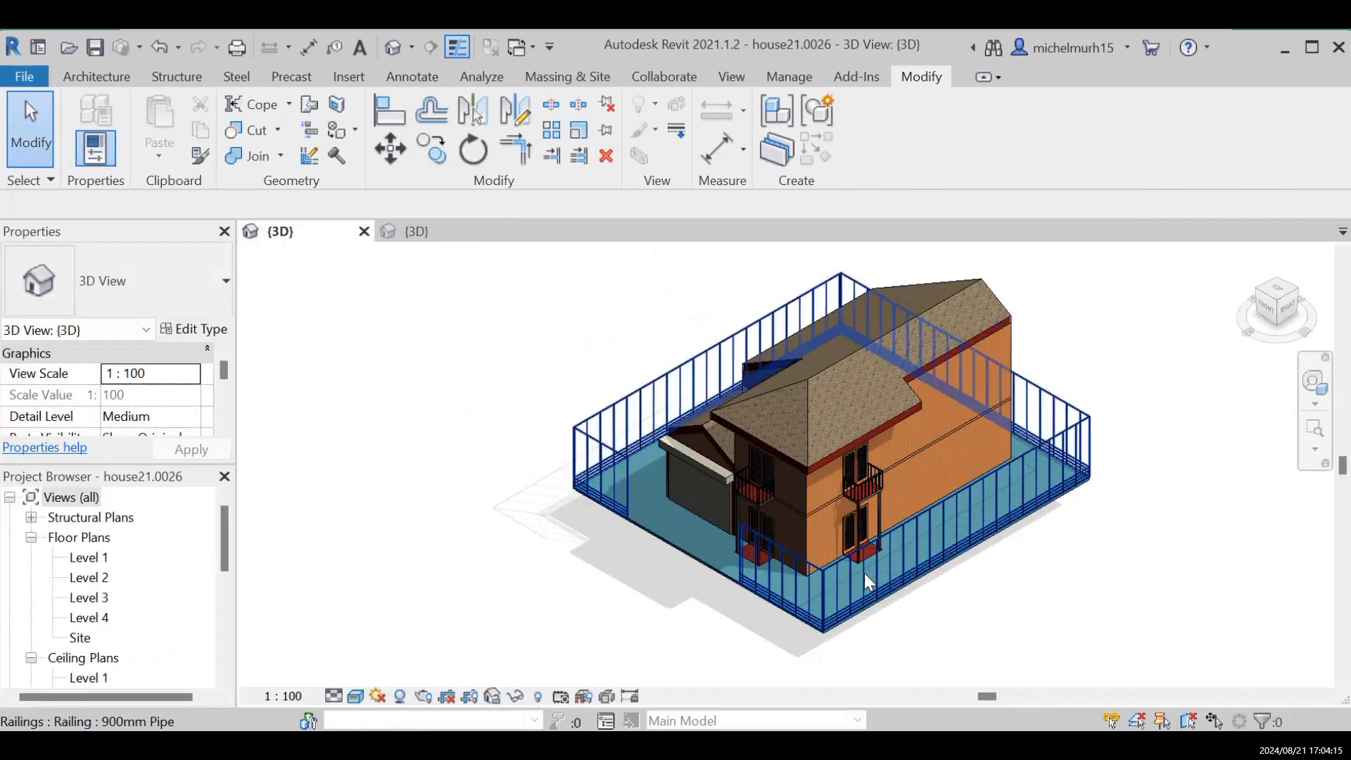
pyautogui.click(927, 549)
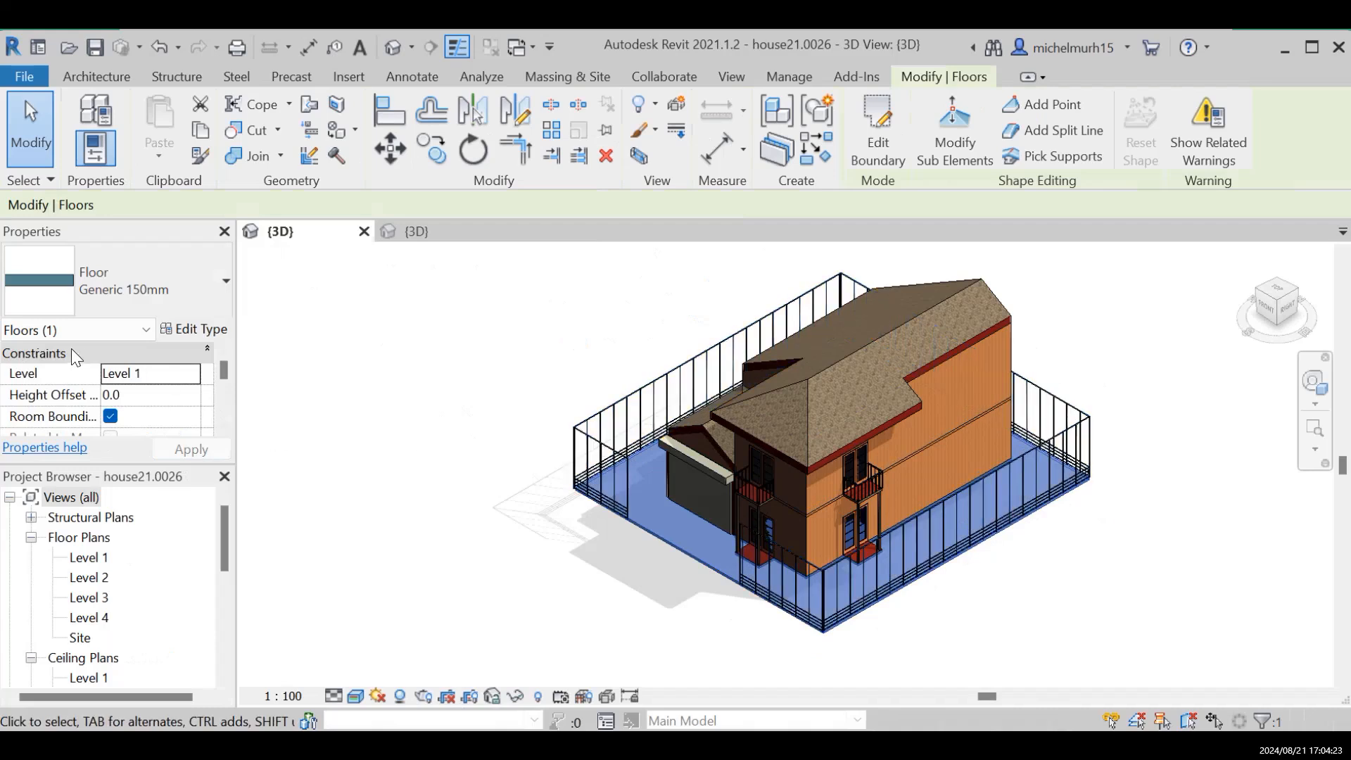
# Open the non-continuous rail structure of the perimeter fence's 900mm Pipe railing type for editing.
pyautogui.click(1005, 506)
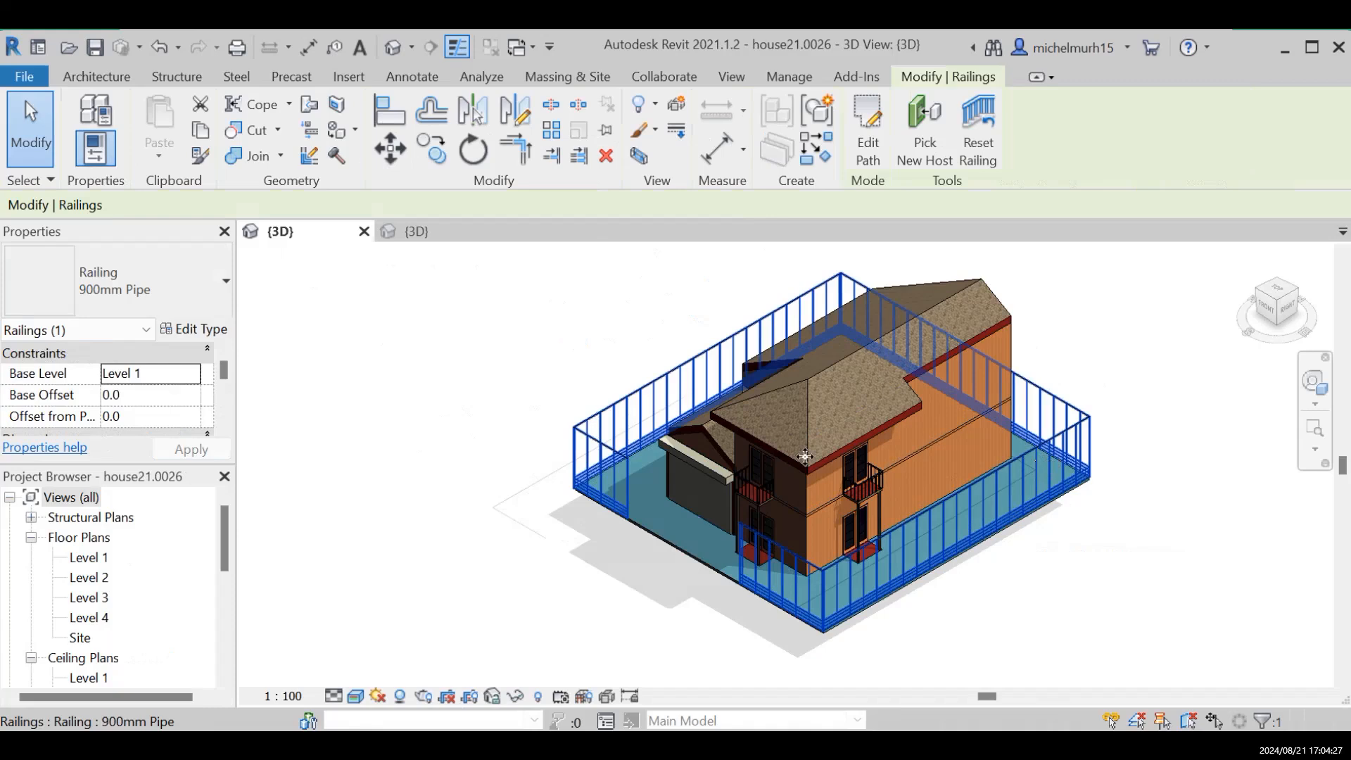
pyautogui.click(198, 331)
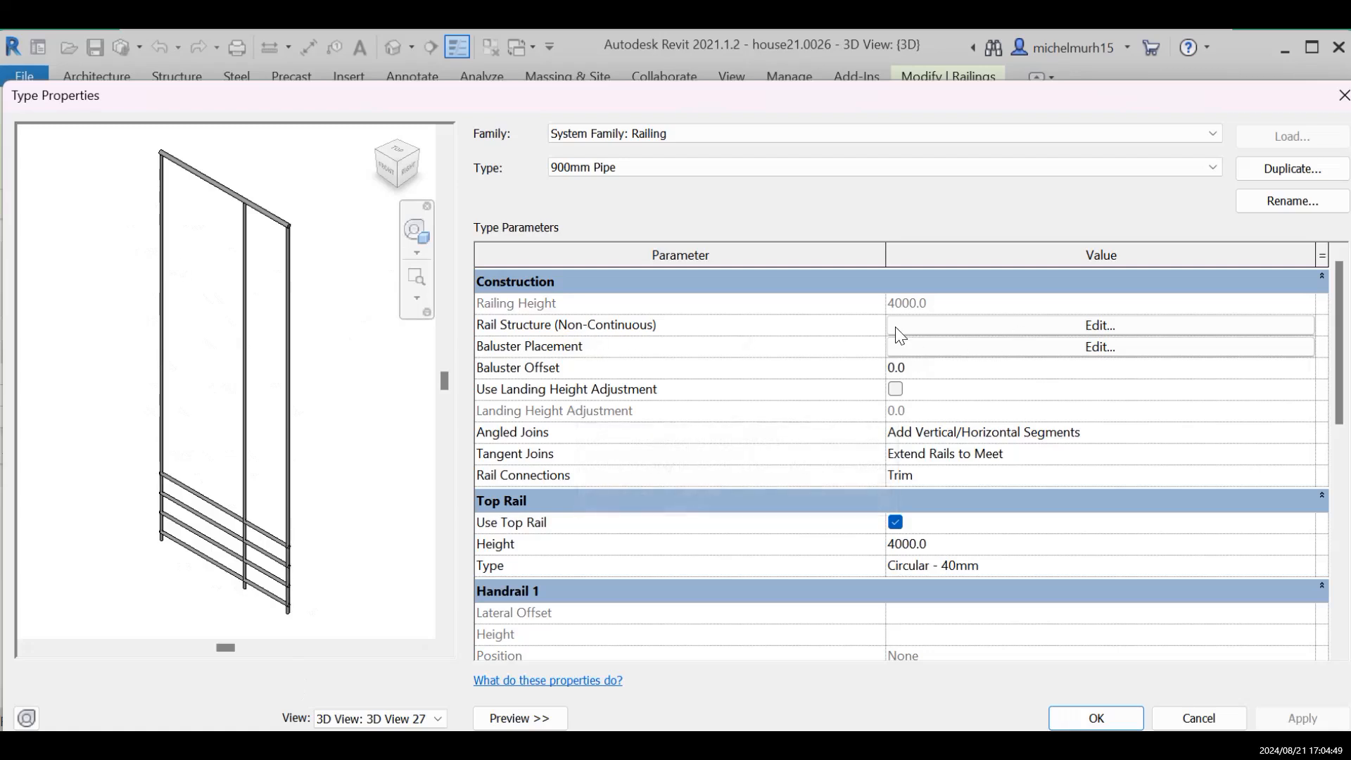
pyautogui.click(1086, 325)
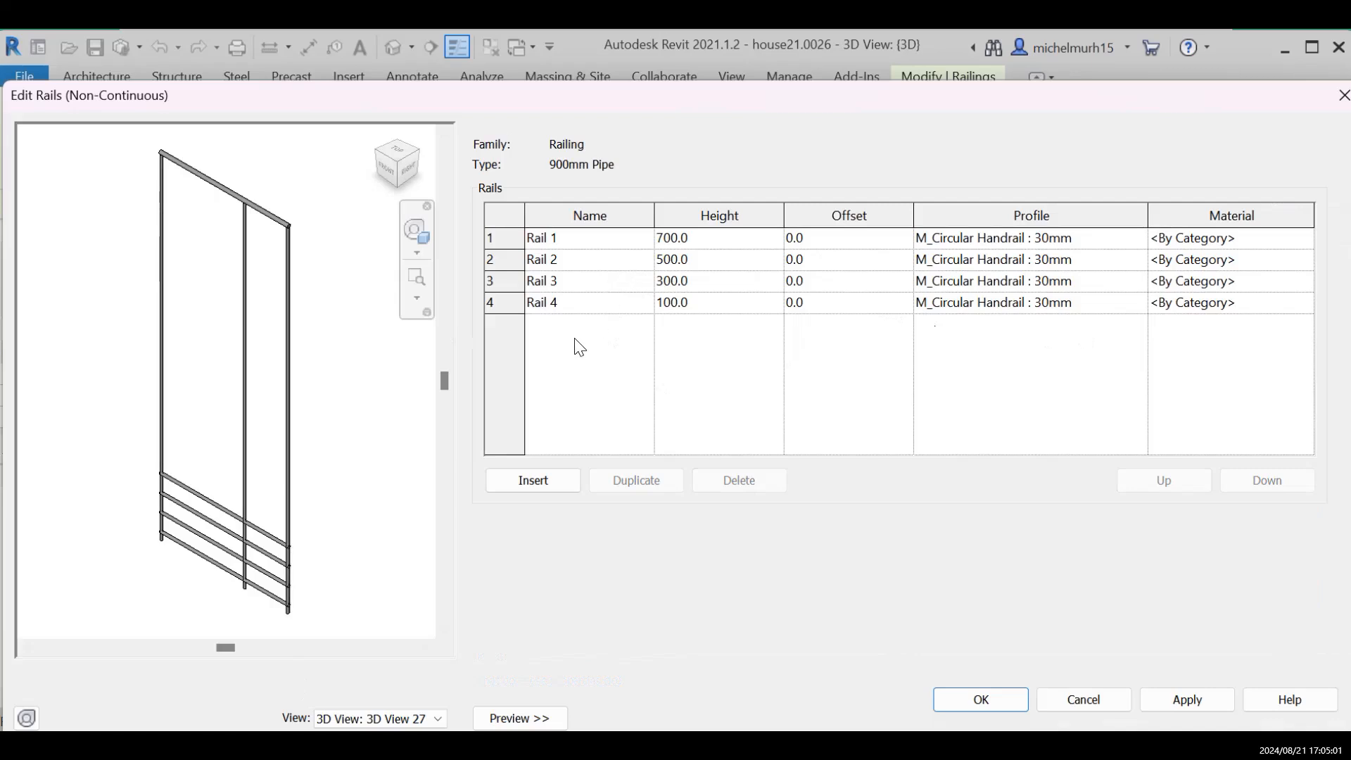
# Insert 15 new rails below Rail 4 in the railing's non-continuous rail structure.
pyautogui.click(542, 482)
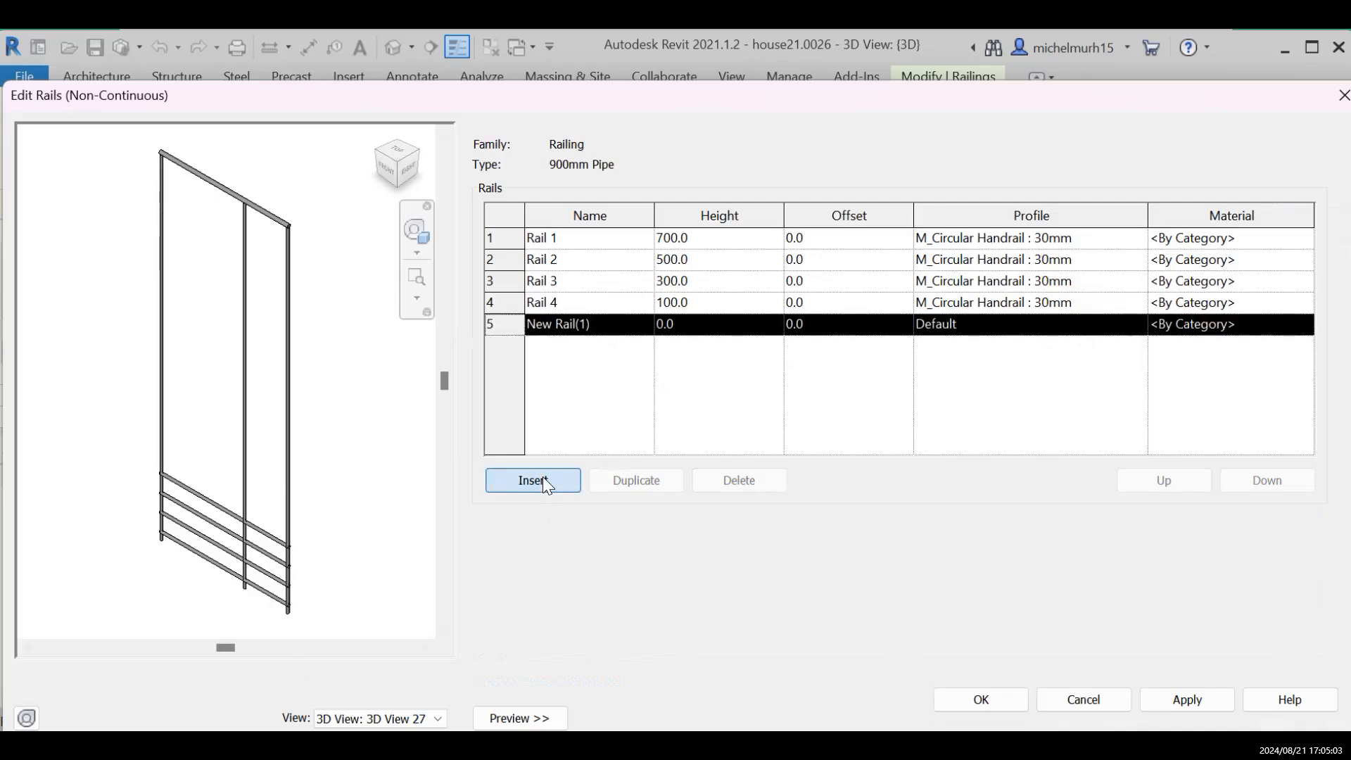
pyautogui.click(541, 483)
pyautogui.click(540, 484)
pyautogui.click(540, 482)
pyautogui.click(540, 483)
pyautogui.click(540, 483)
pyautogui.click(540, 482)
pyautogui.click(540, 482)
pyautogui.click(539, 482)
pyautogui.click(540, 482)
pyautogui.scroll(-2, 574, 412)
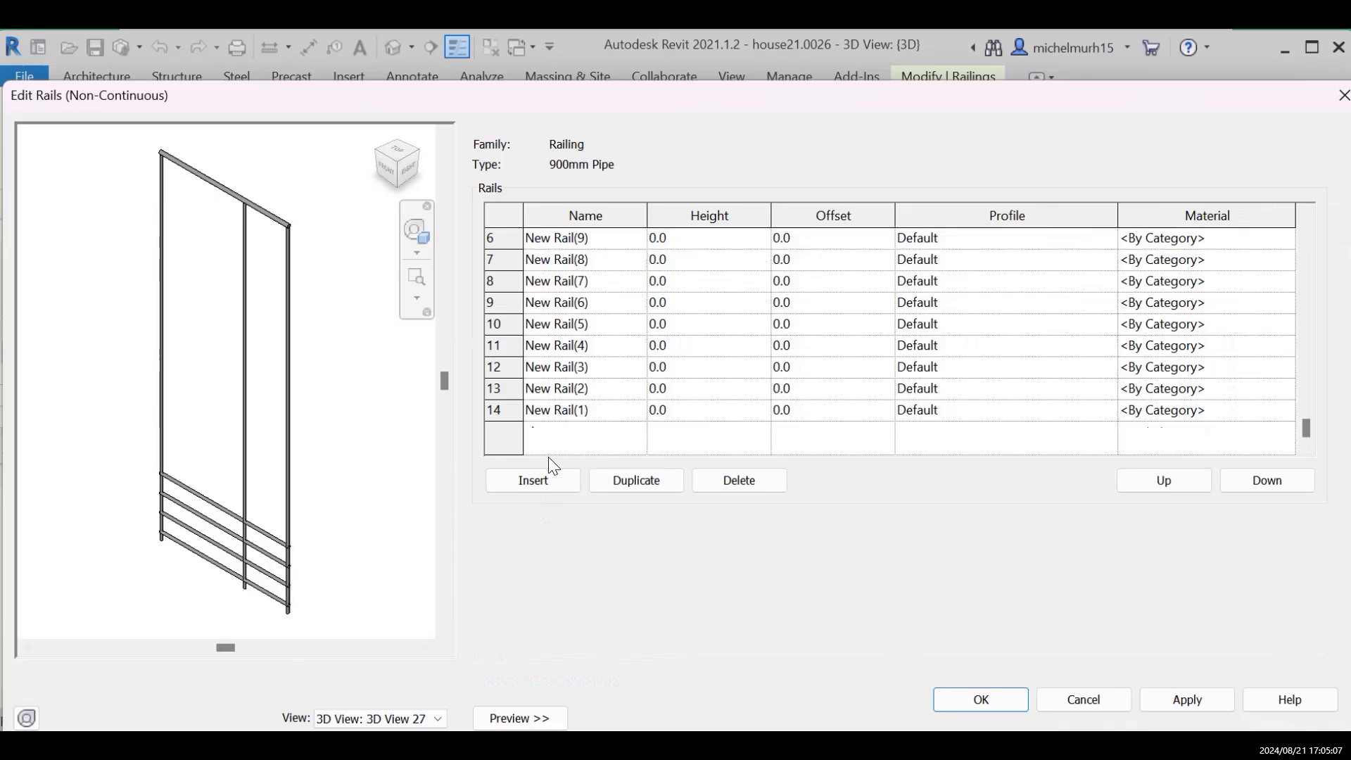
pyautogui.click(536, 486)
pyautogui.click(542, 480)
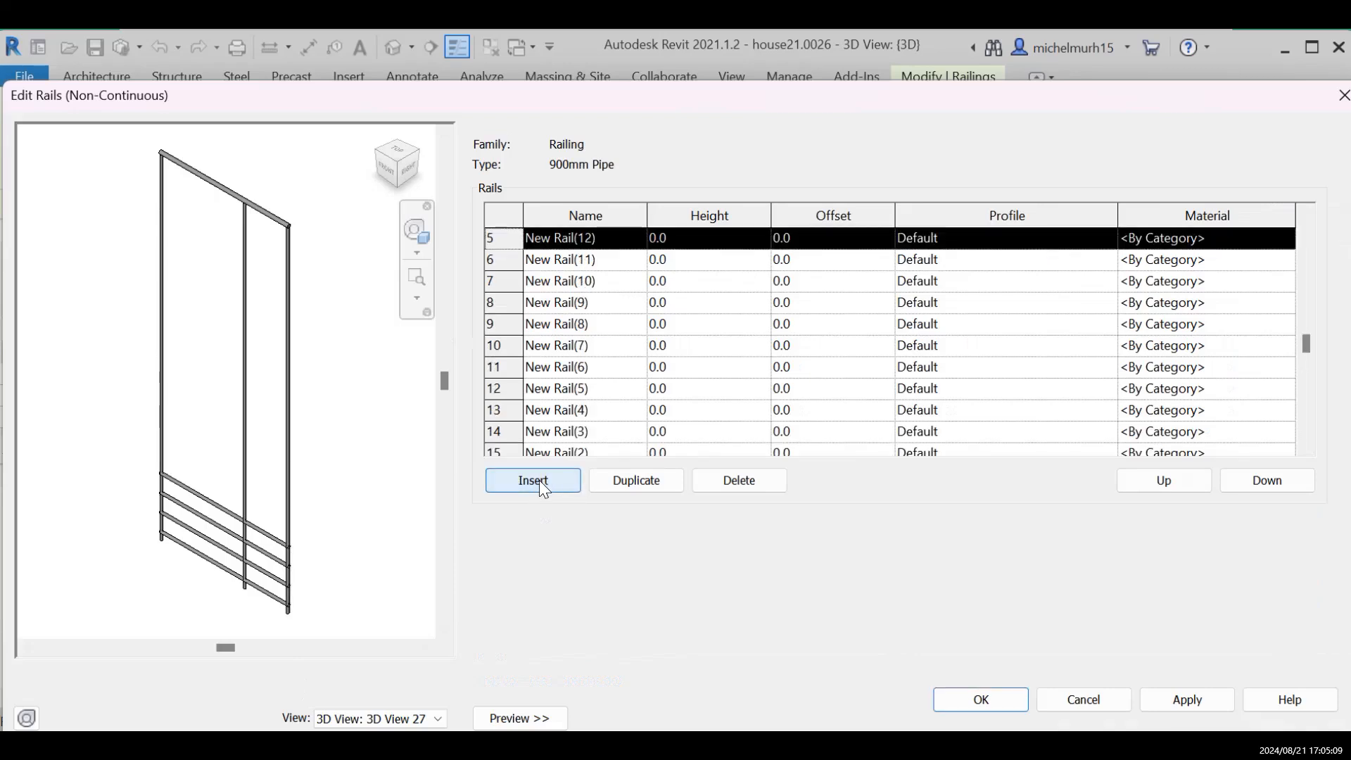
pyautogui.scroll(-2, 585, 400)
pyautogui.click(548, 473)
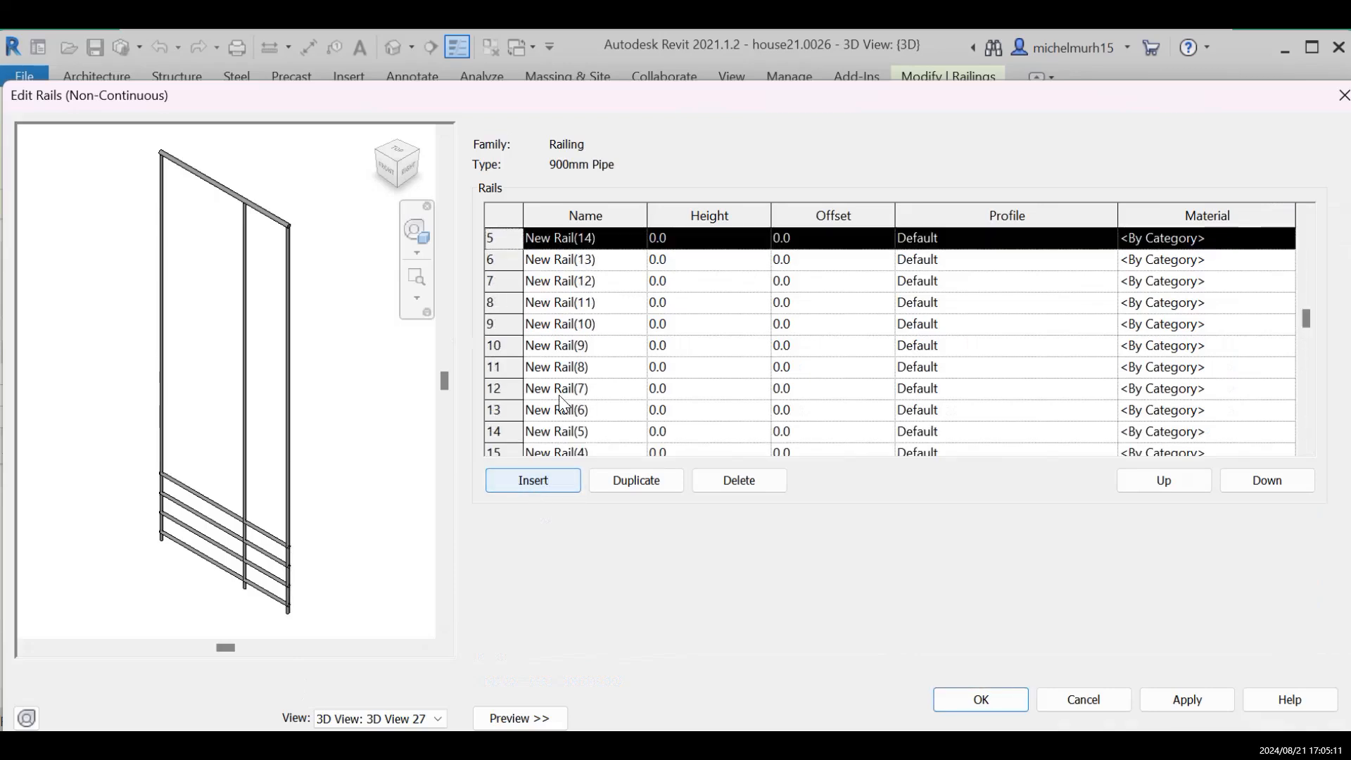
pyautogui.scroll(-2, 561, 402)
pyautogui.click(535, 479)
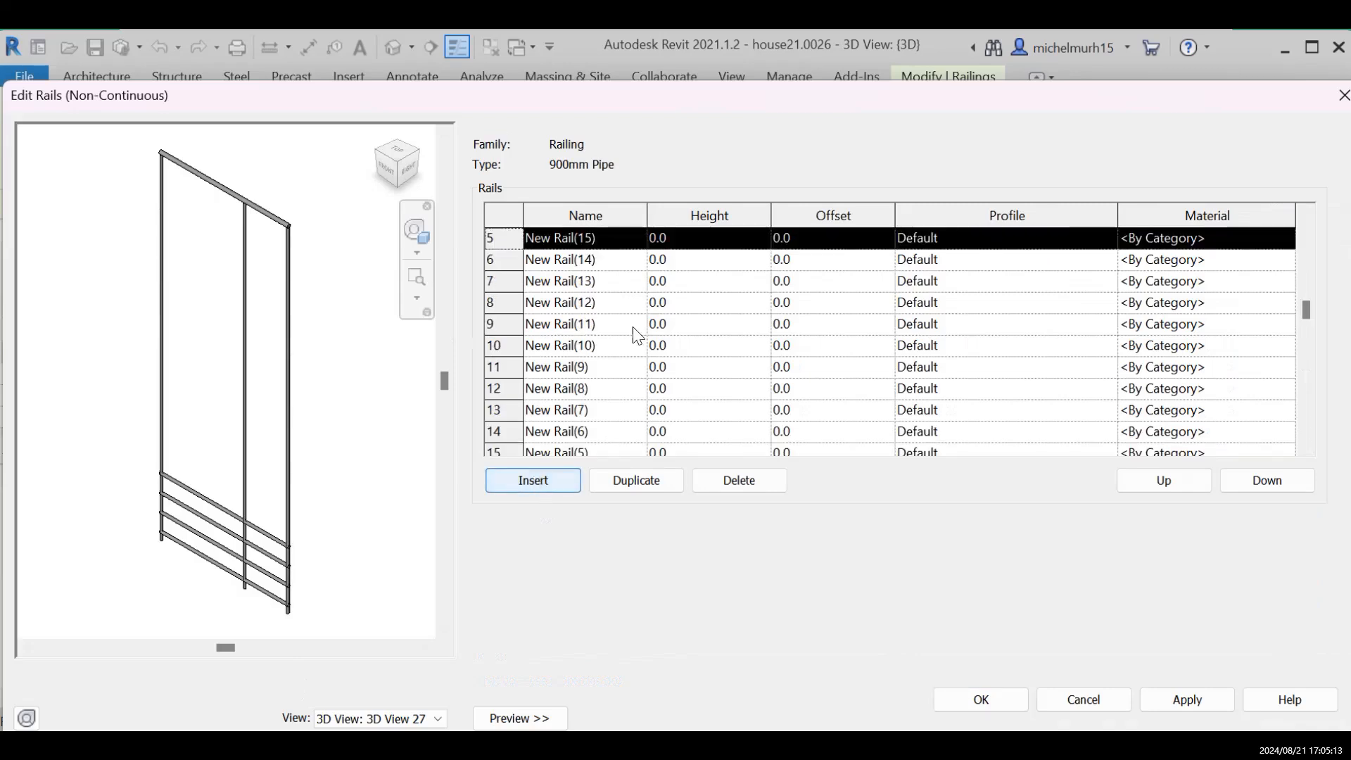
# Set the new rails' heights in 200 increments from 900 up to 3900 and apply them.
pyautogui.scroll(2, 620, 324)
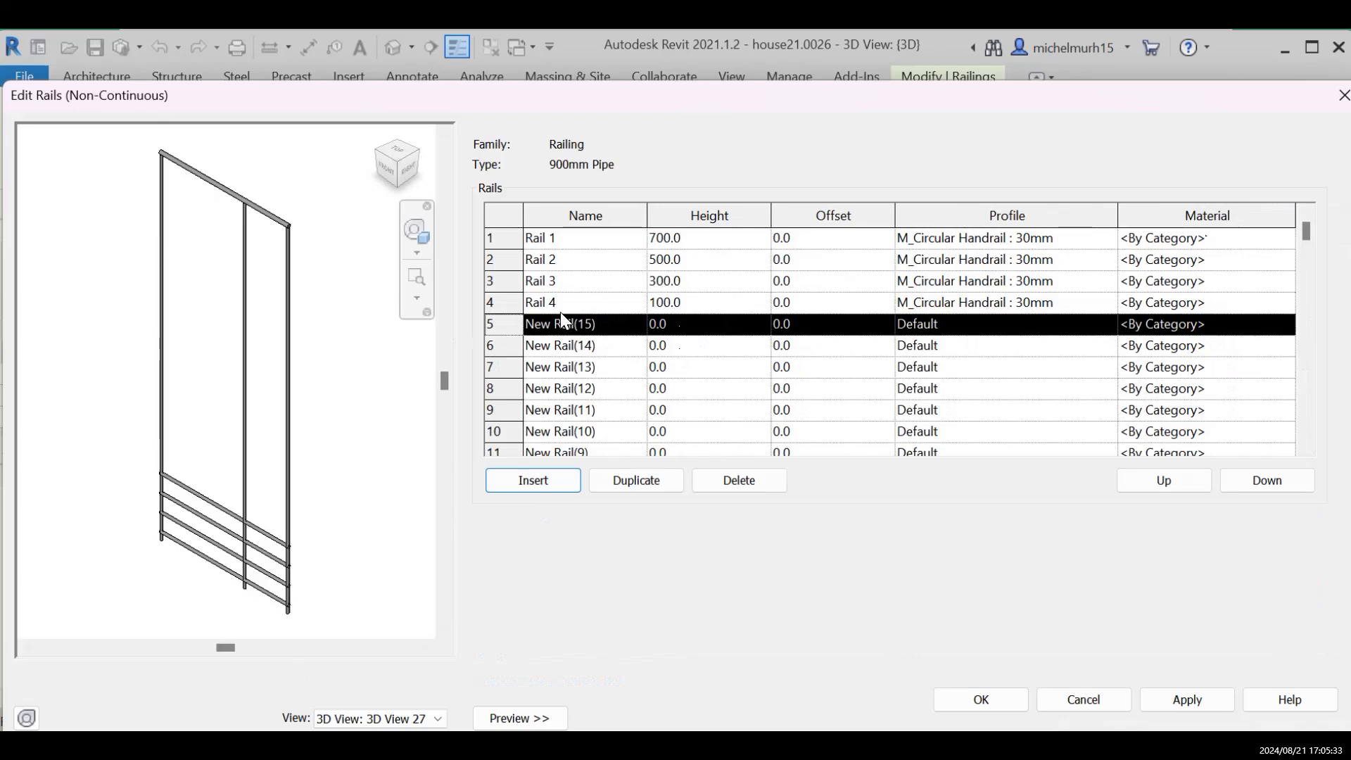
pyautogui.click(670, 304)
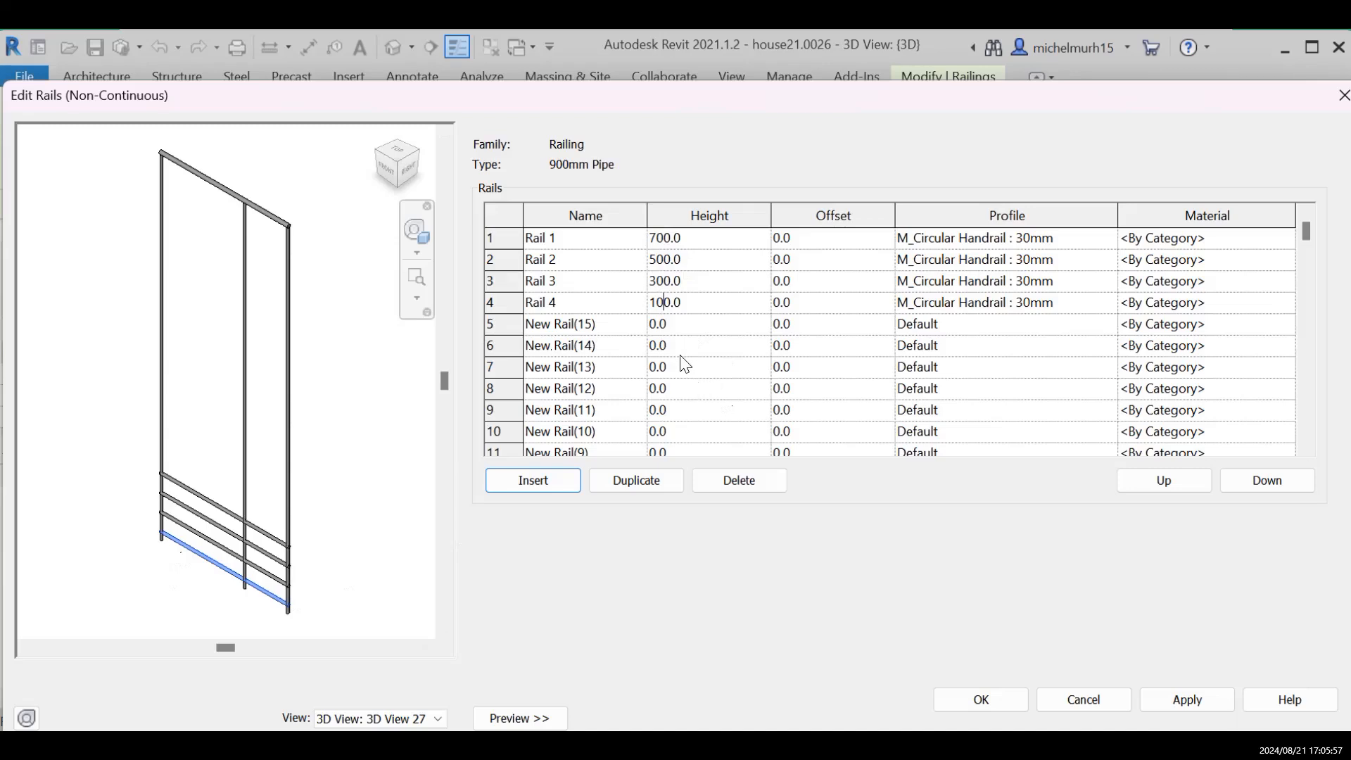
pyautogui.click(656, 324)
pyautogui.write('900')
pyautogui.click(655, 345)
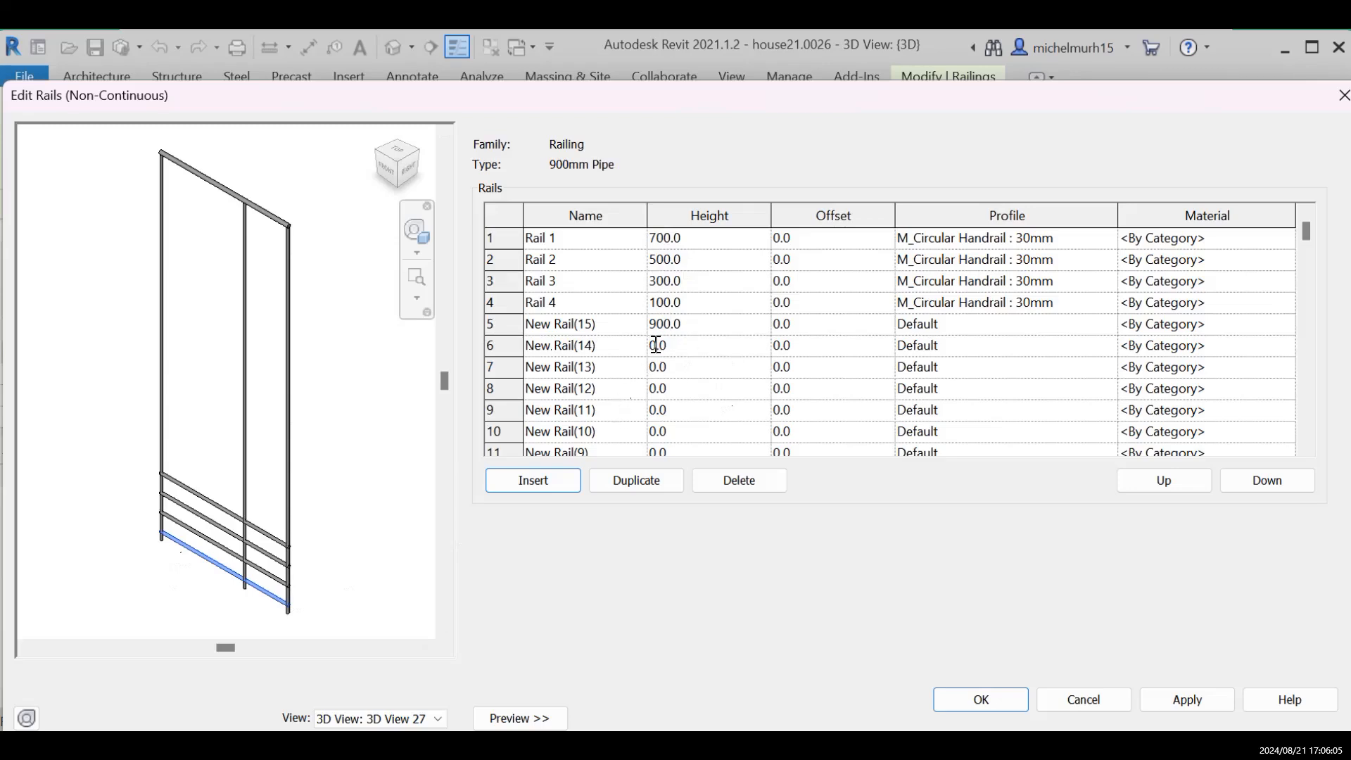
pyautogui.write('1100')
pyautogui.click(730, 94)
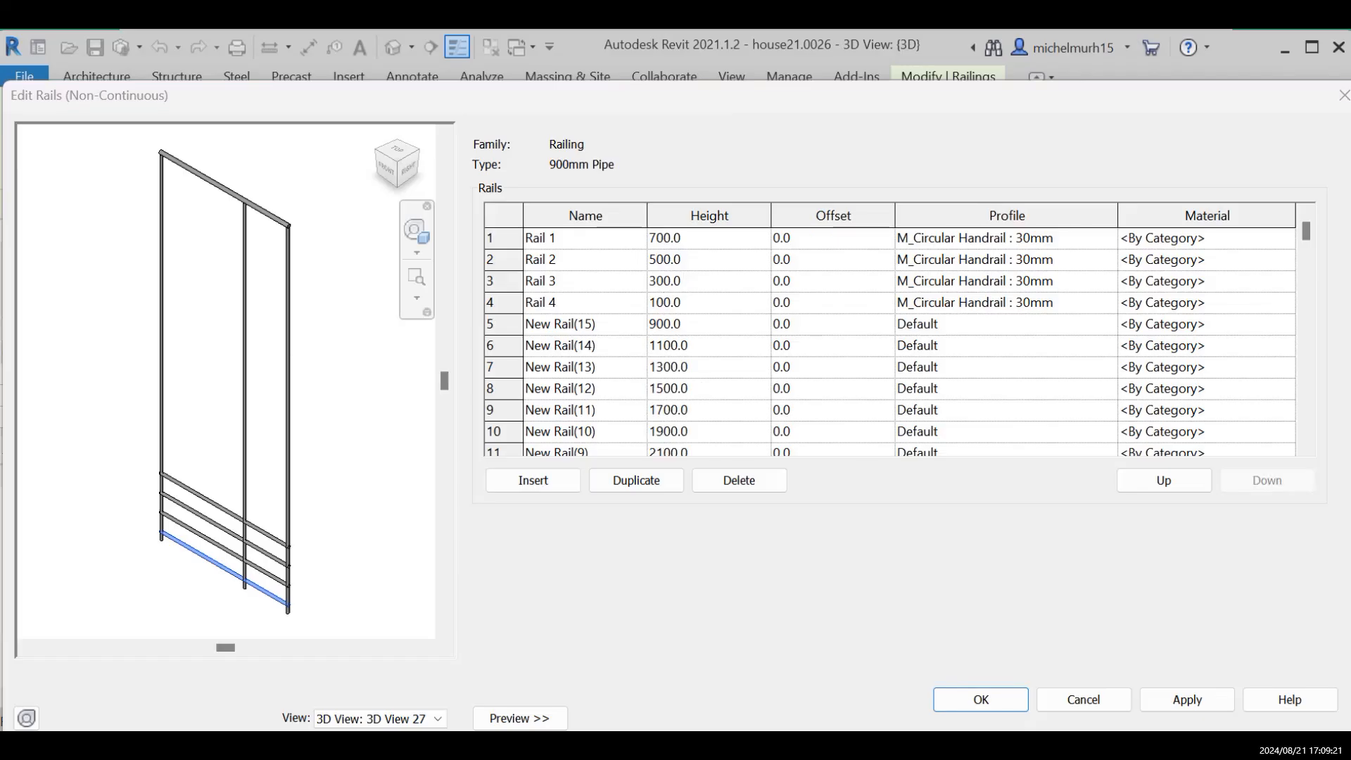
pyautogui.scroll(-4, 678, 276)
pyautogui.scroll(4, 696, 266)
pyautogui.scroll(-4, 676, 265)
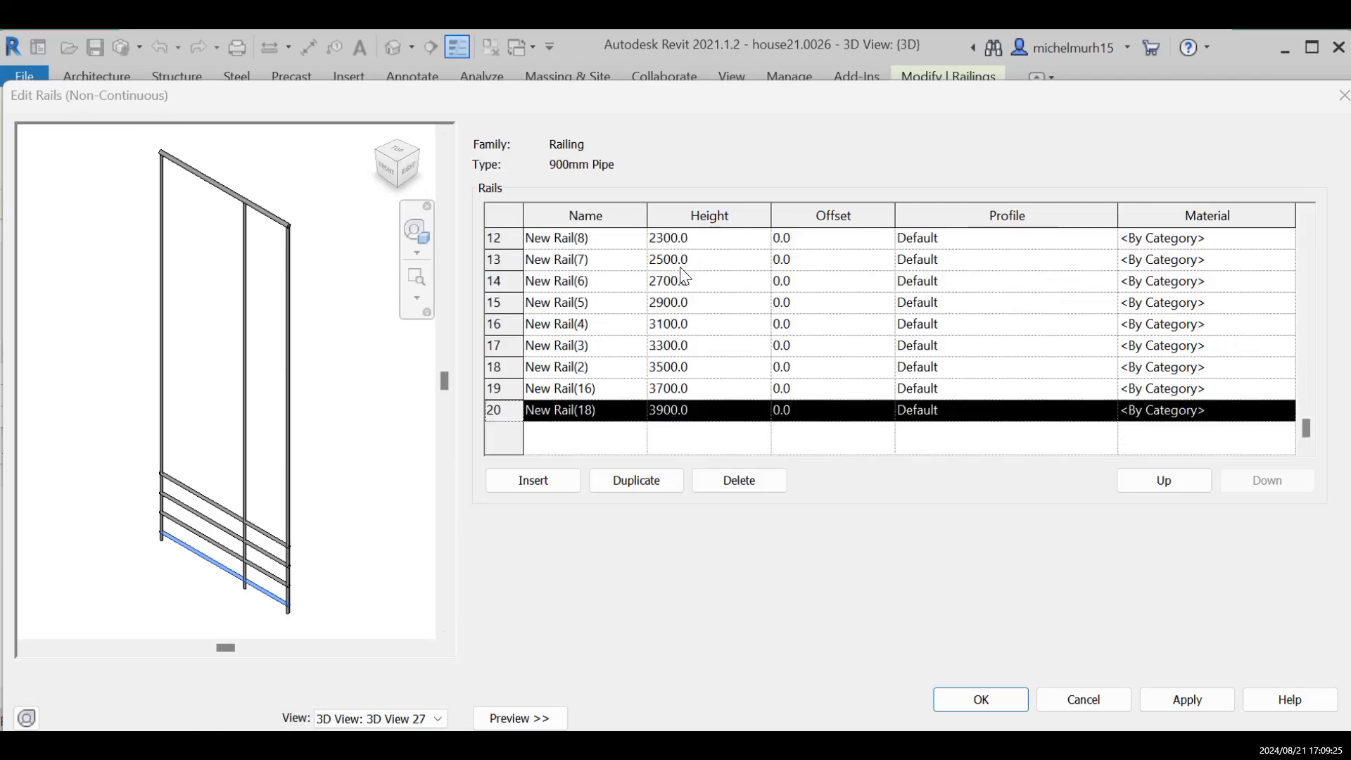
pyautogui.click(1197, 701)
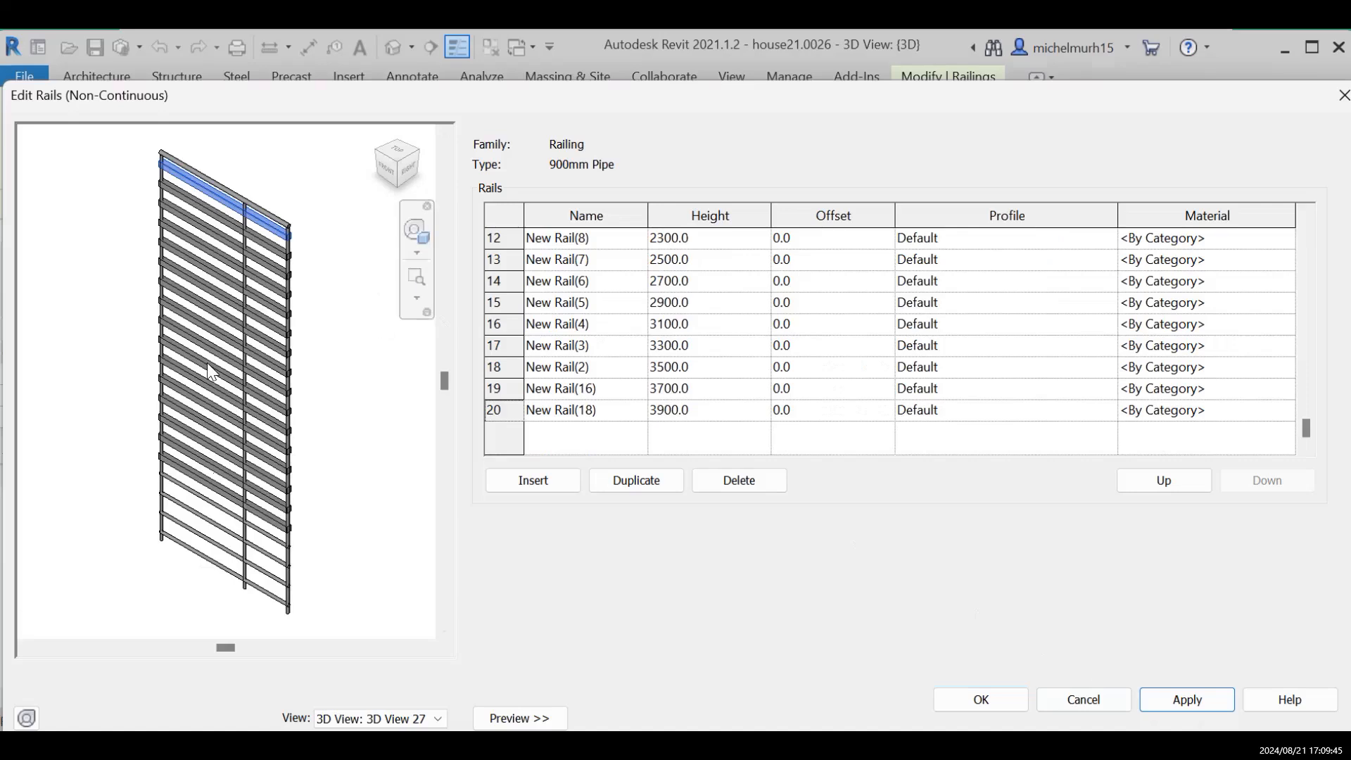
# Assign the M_Circular Handrail : 30mm profile to all the new rails and apply it.
pyautogui.scroll(4, 1042, 321)
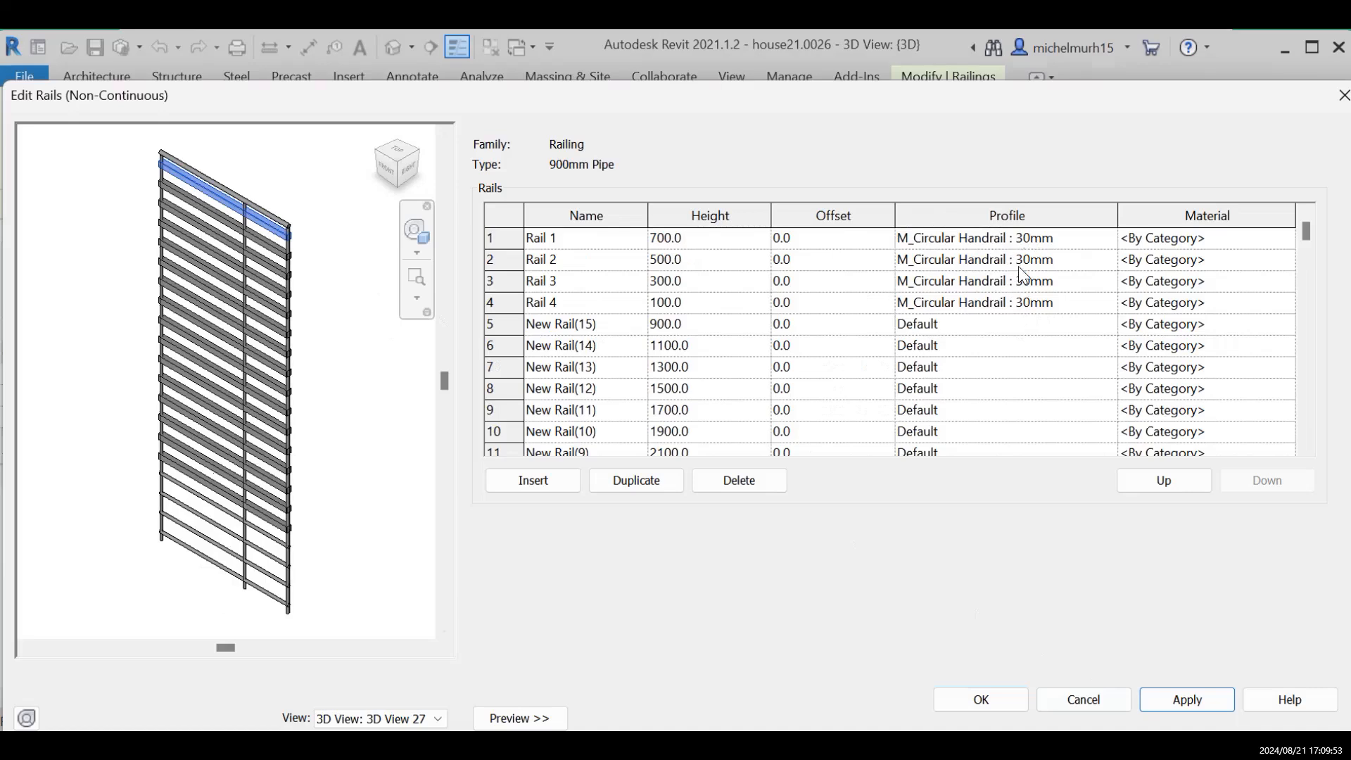
pyautogui.scroll(-3, 970, 346)
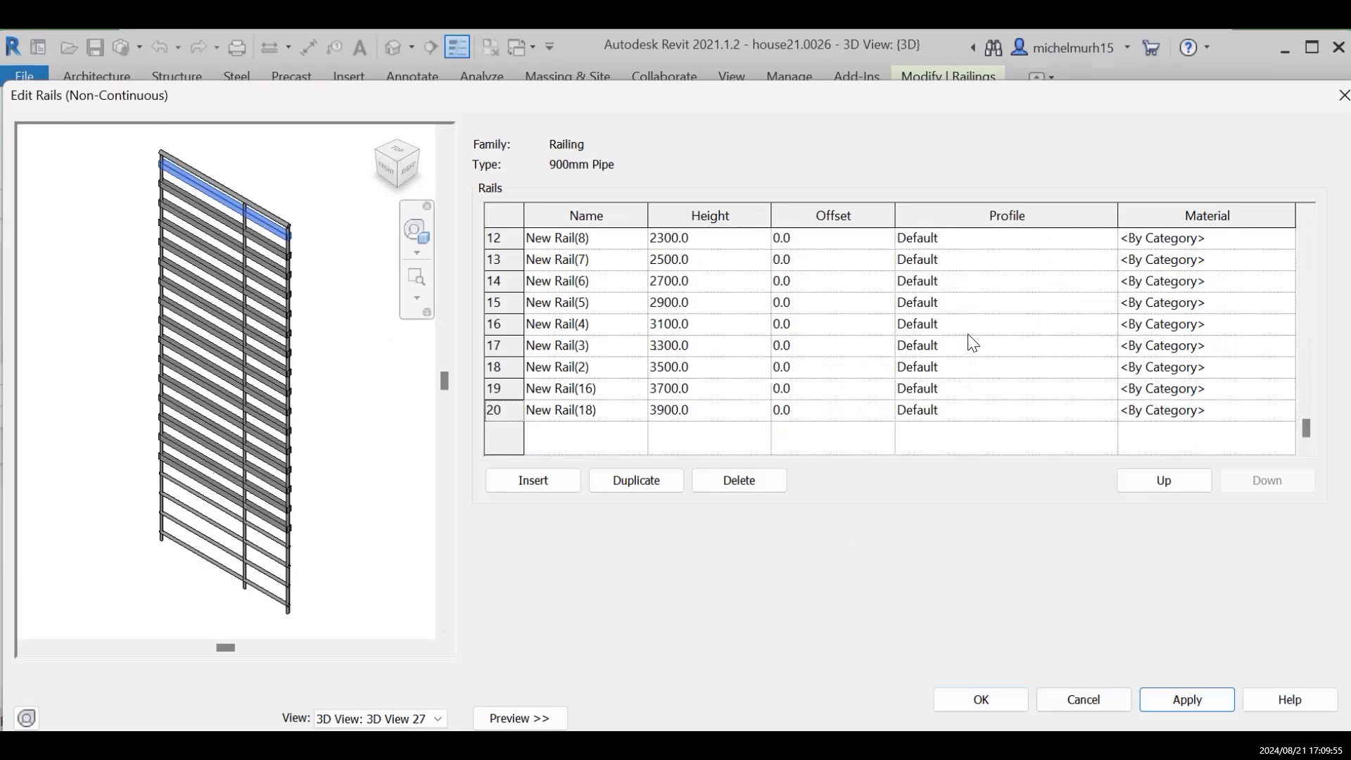
pyautogui.scroll(3, 983, 356)
pyautogui.click(1072, 333)
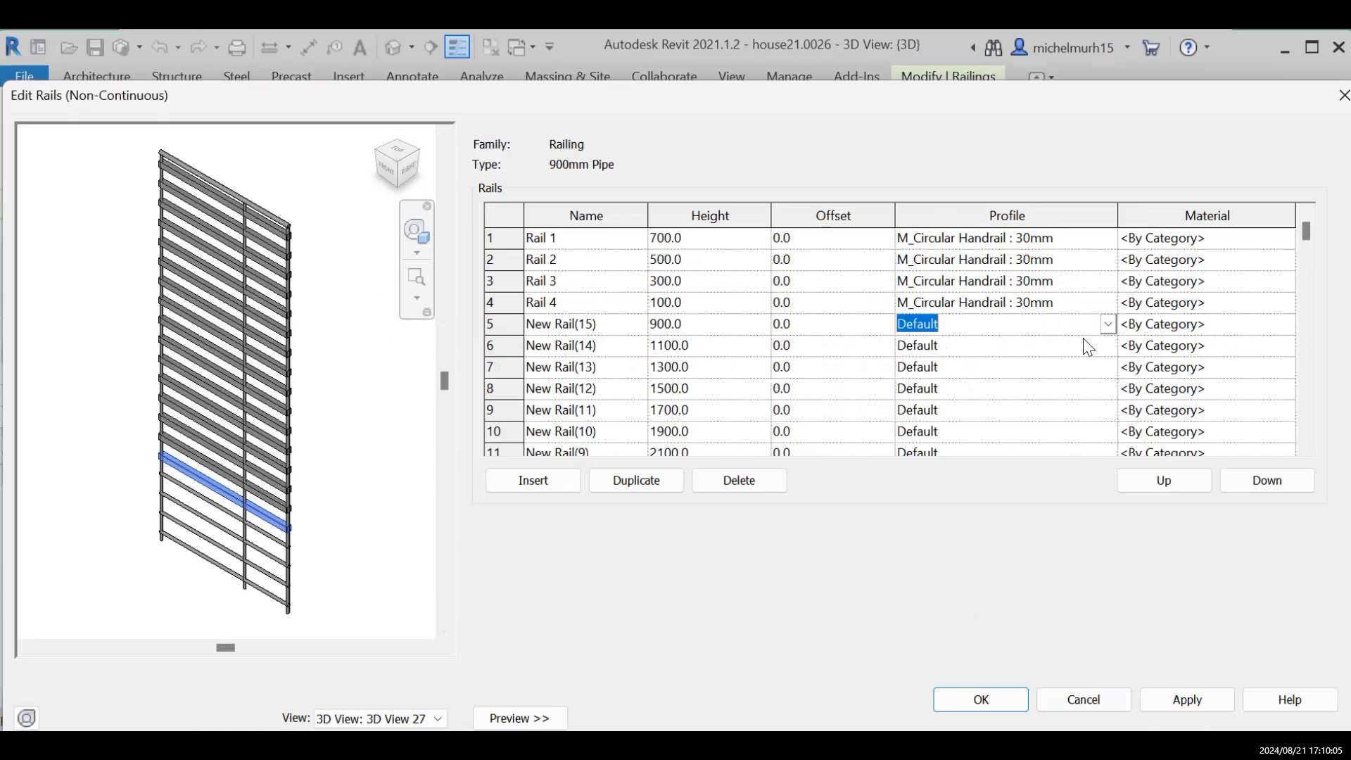
pyautogui.click(1109, 325)
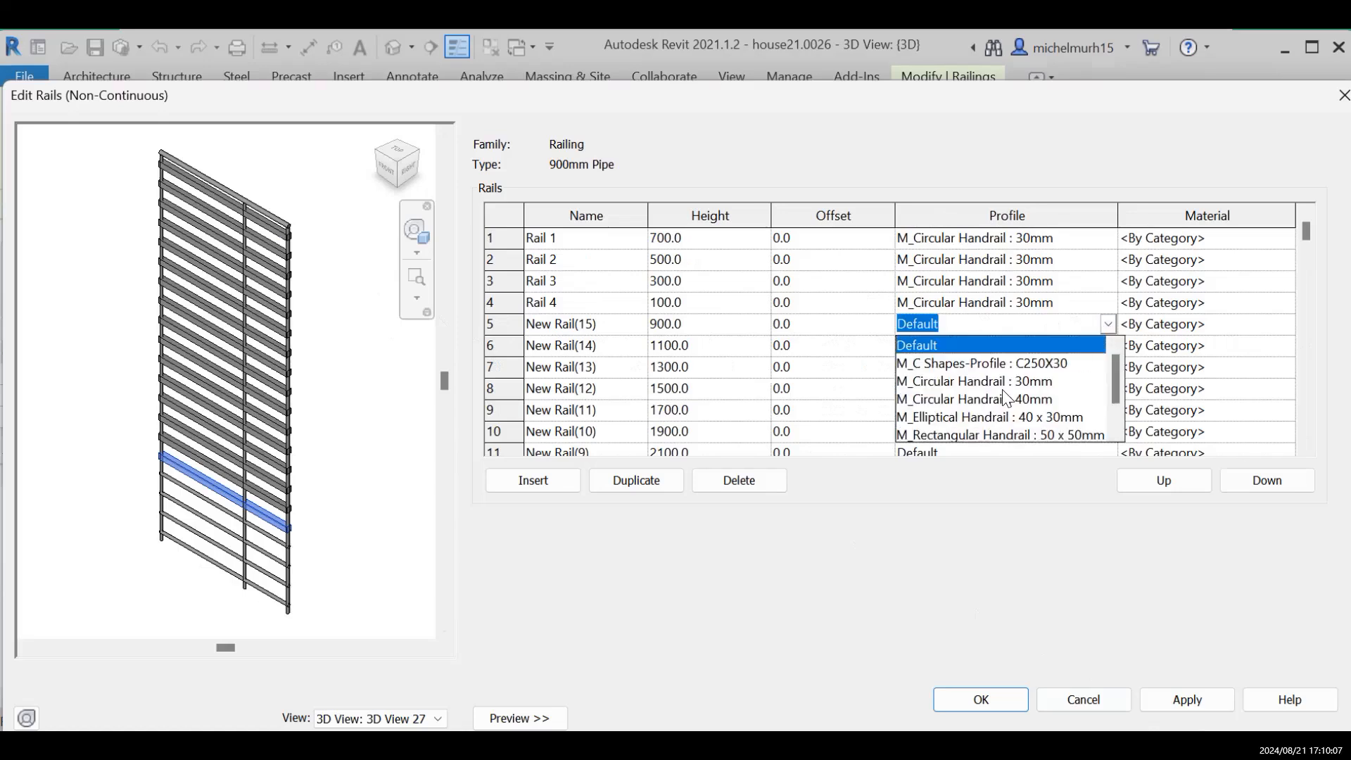
pyautogui.click(1000, 380)
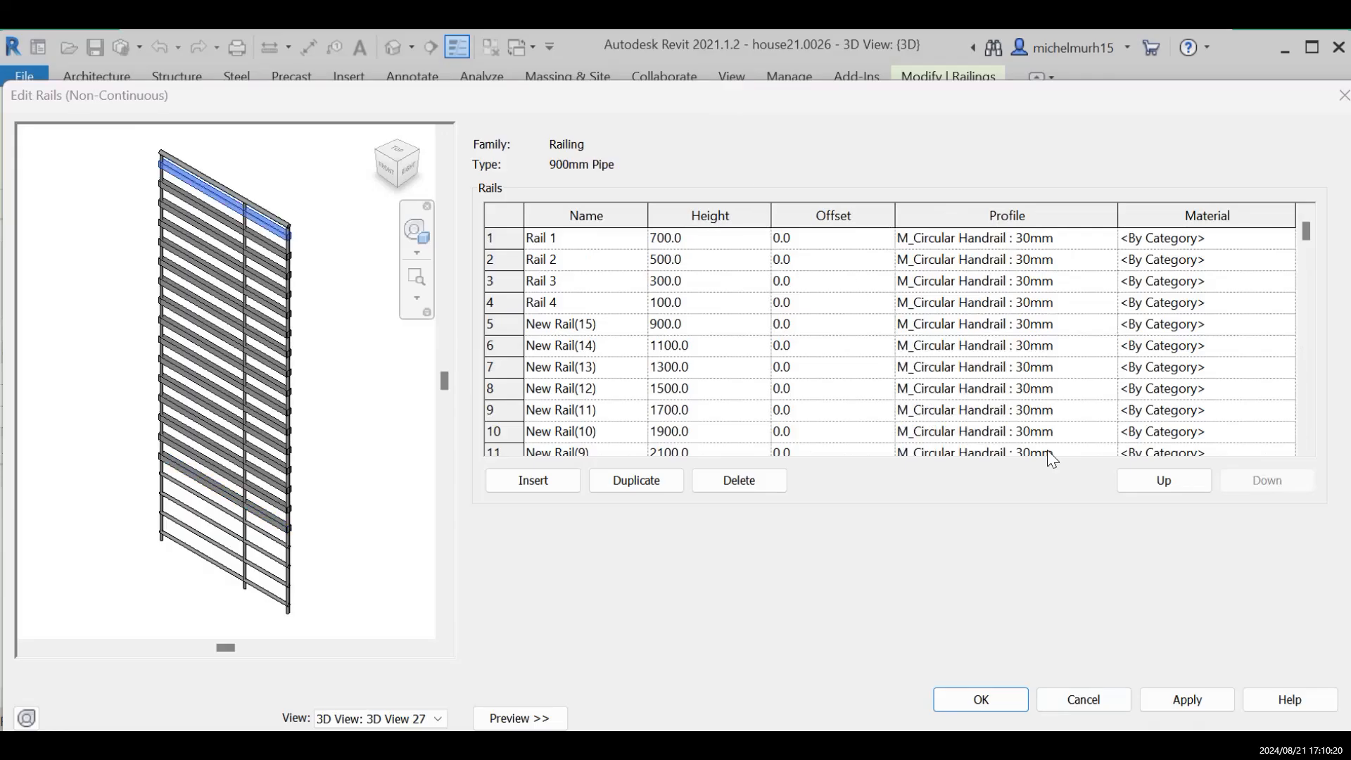
pyautogui.click(1187, 701)
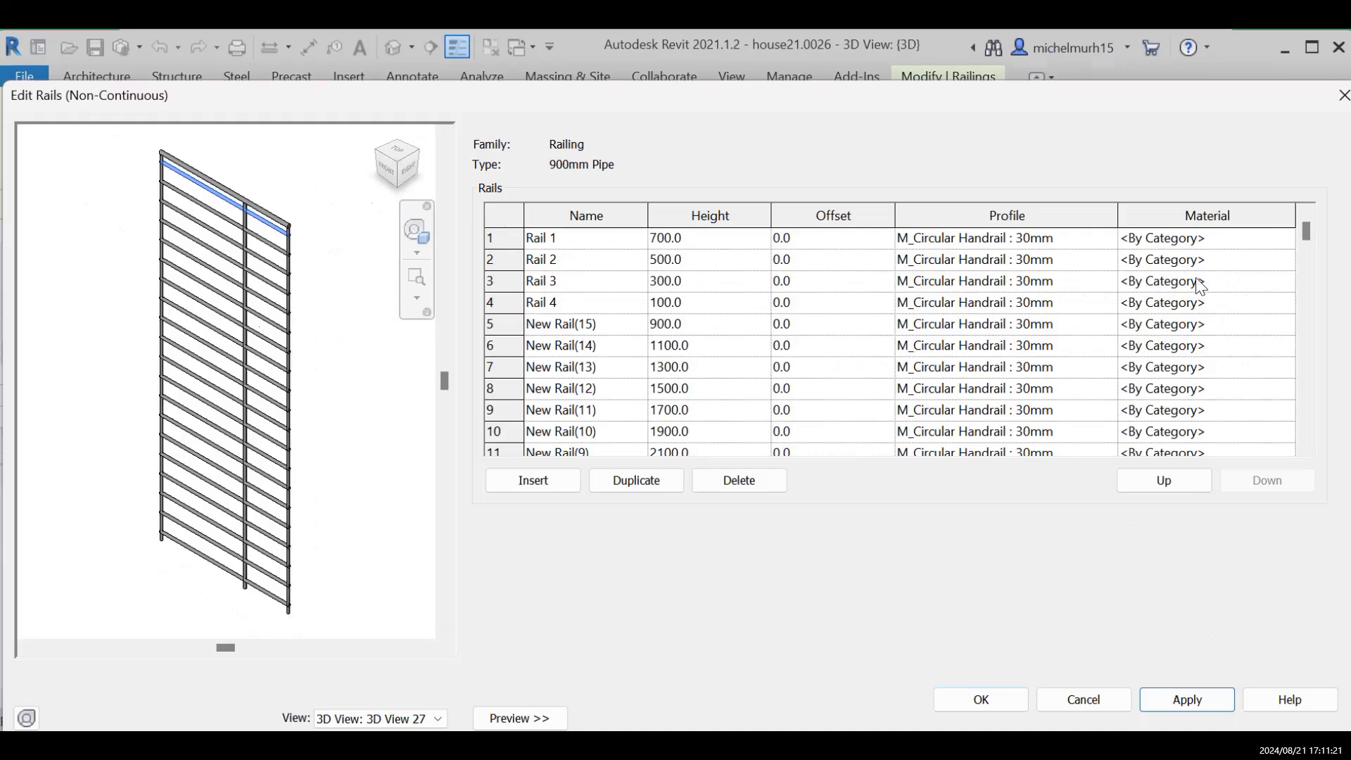
# Browse the project materials available for Rail 1 and leave the material browser.
pyautogui.click(1196, 238)
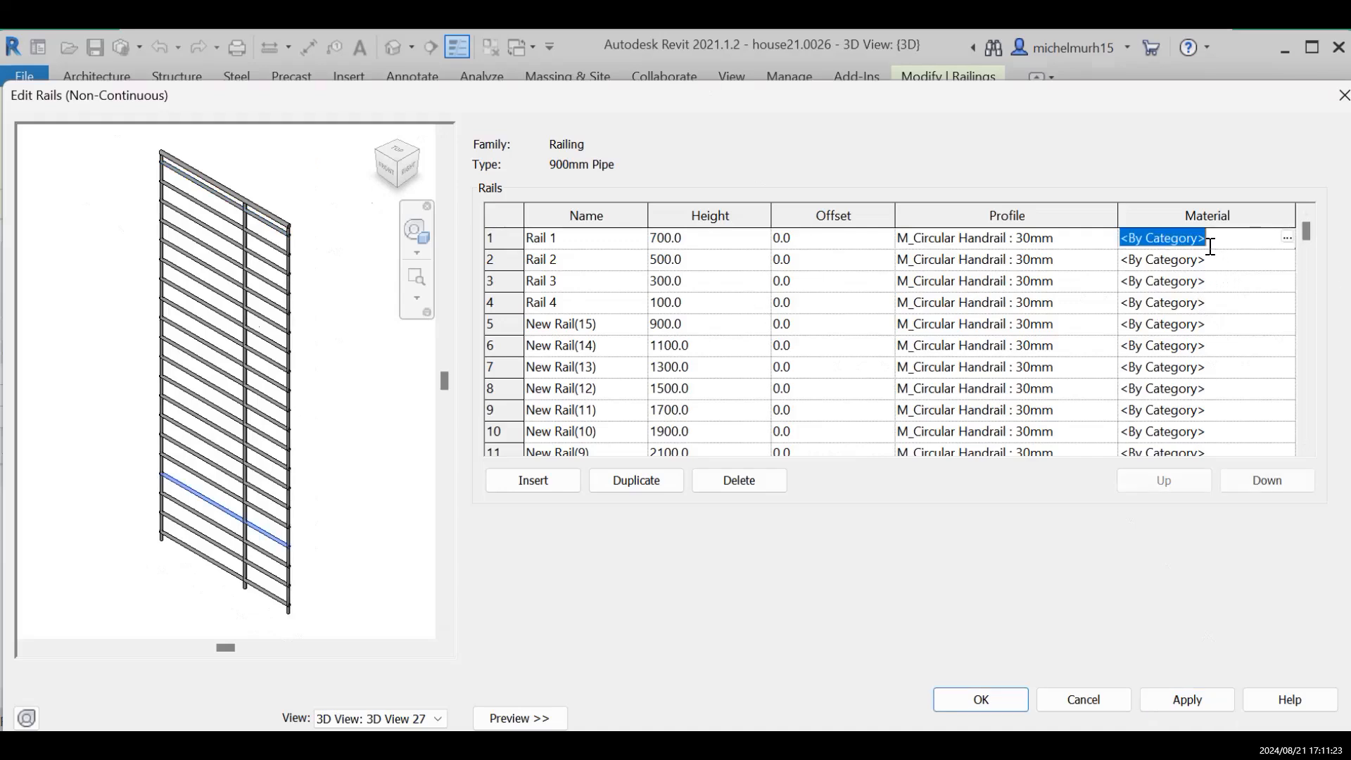
pyautogui.click(1287, 237)
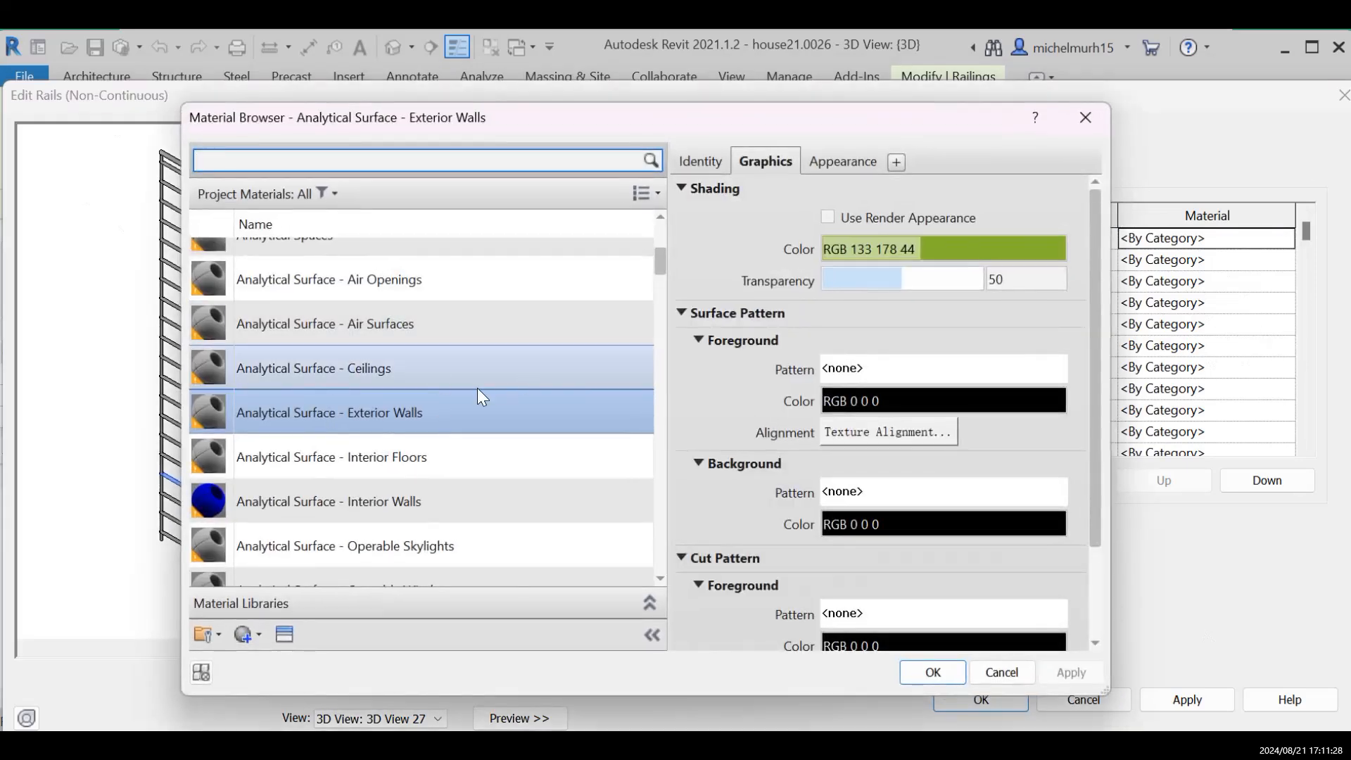
pyautogui.scroll(1, 528, 401)
pyautogui.scroll(1, 494, 361)
pyautogui.scroll(-8, 438, 367)
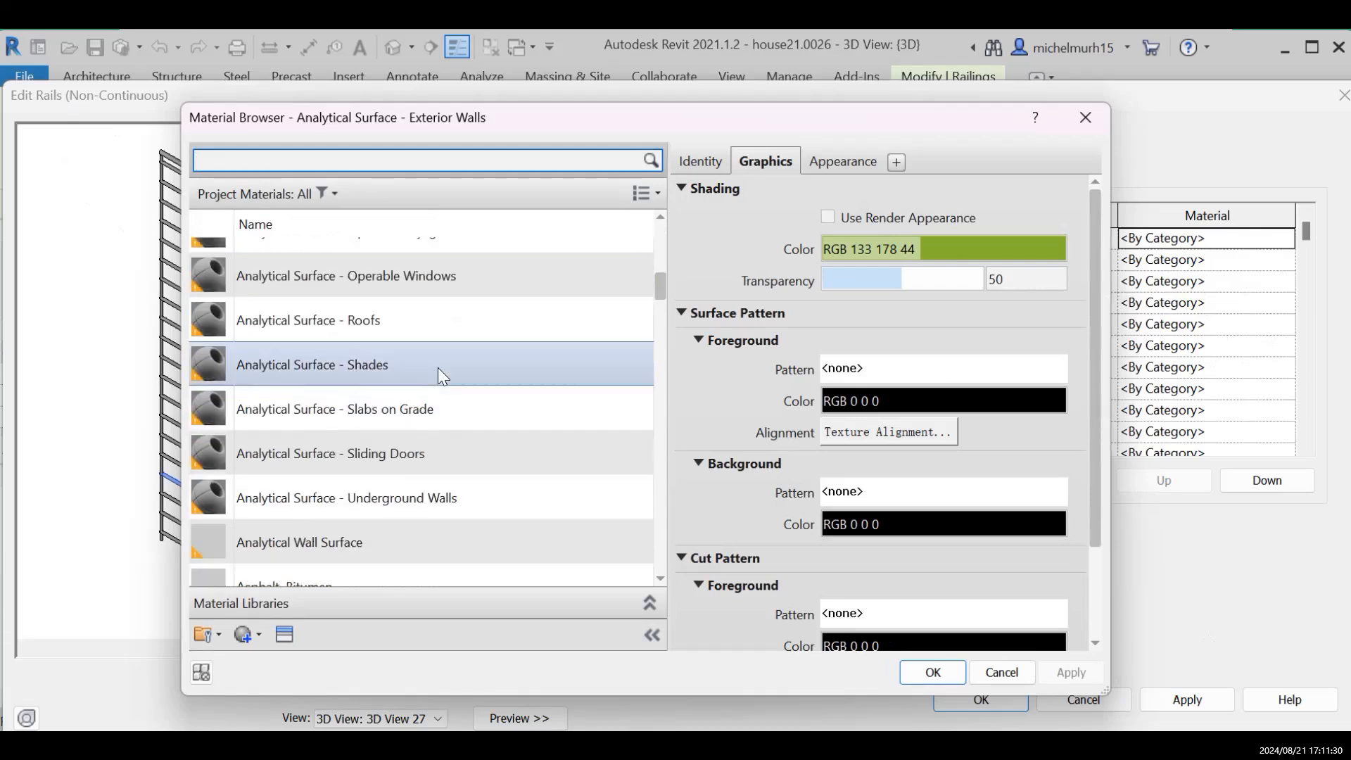
pyautogui.scroll(-3, 442, 369)
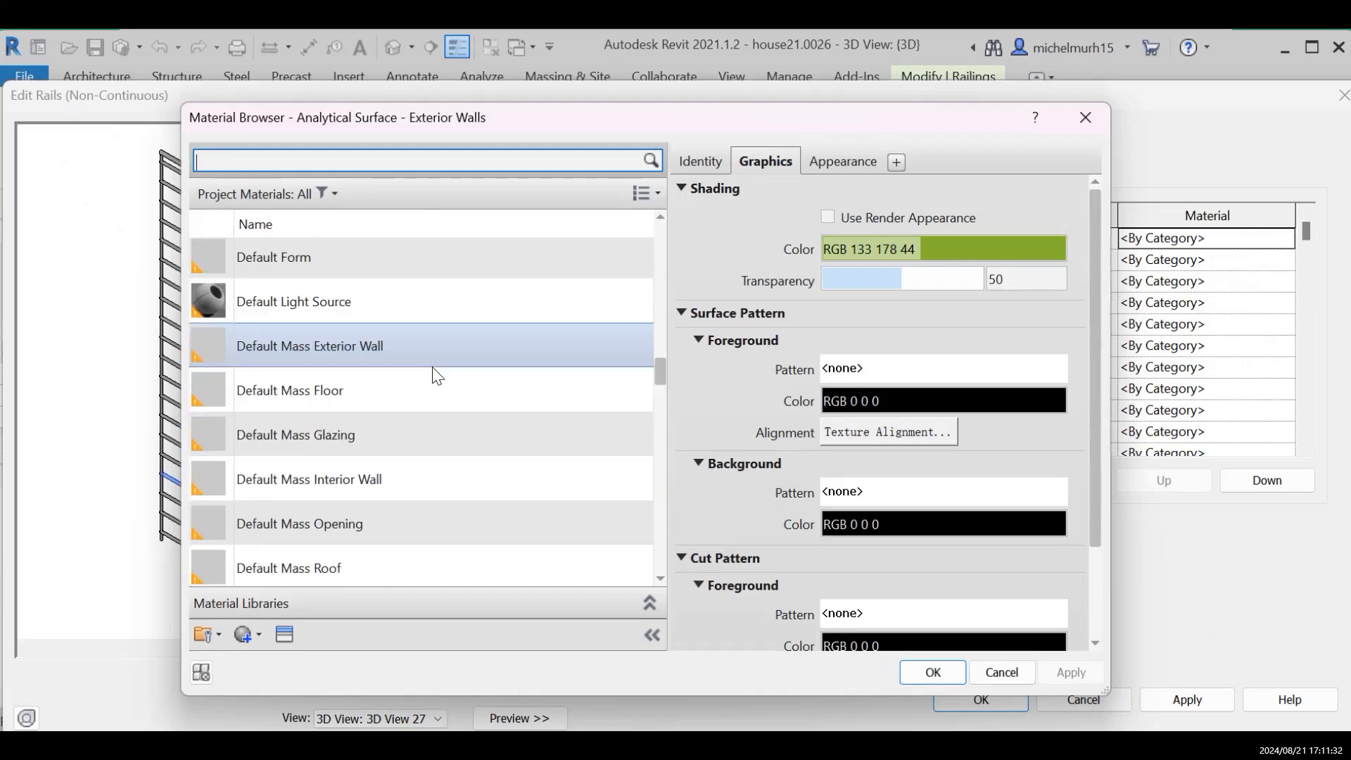
pyautogui.scroll(-4, 436, 451)
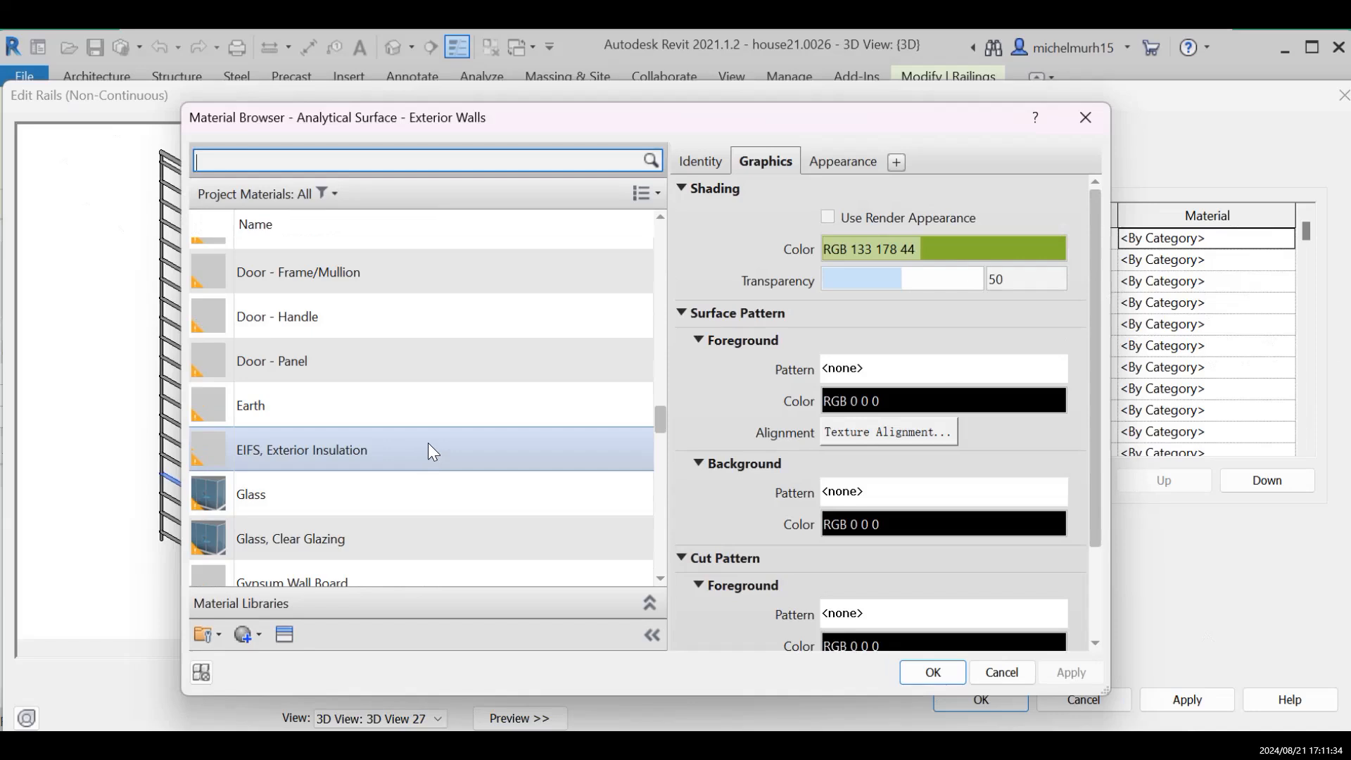
pyautogui.scroll(-5, 381, 369)
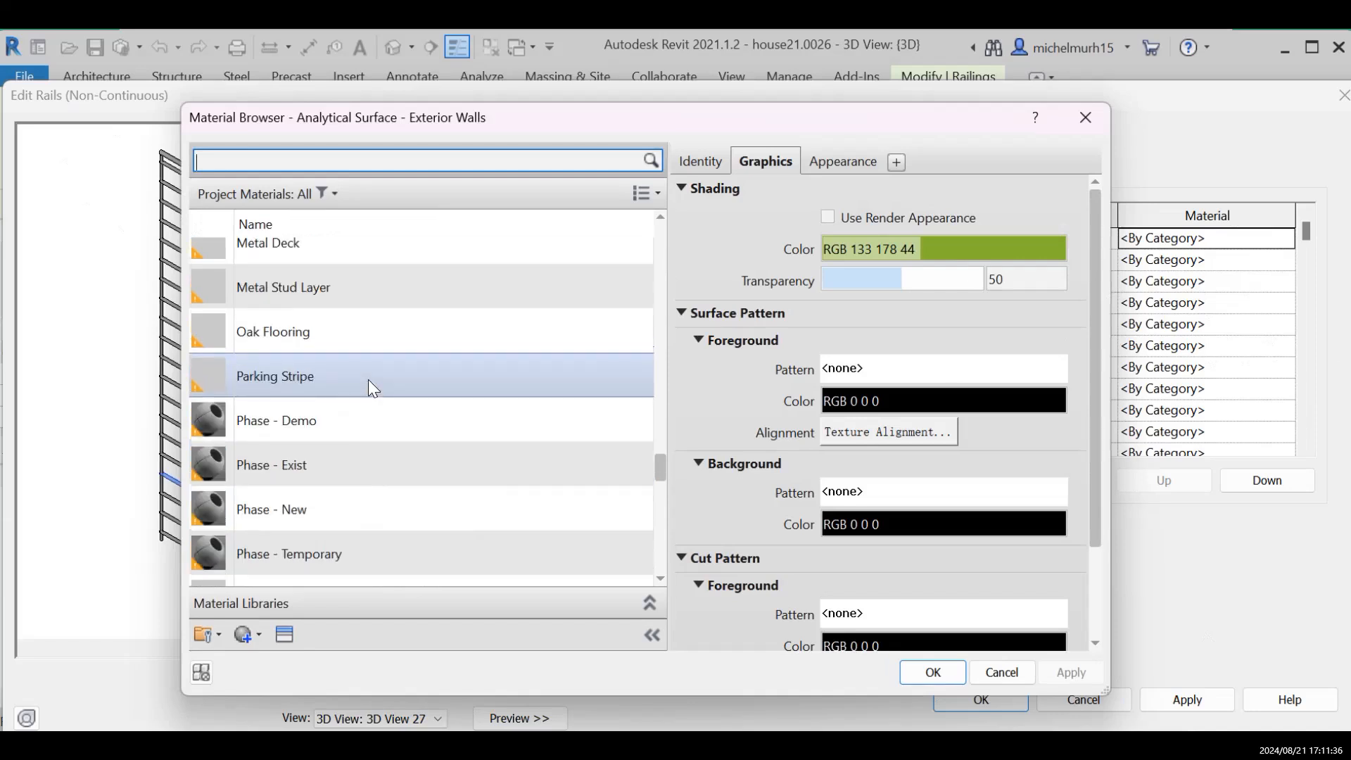
pyautogui.scroll(-4, 368, 378)
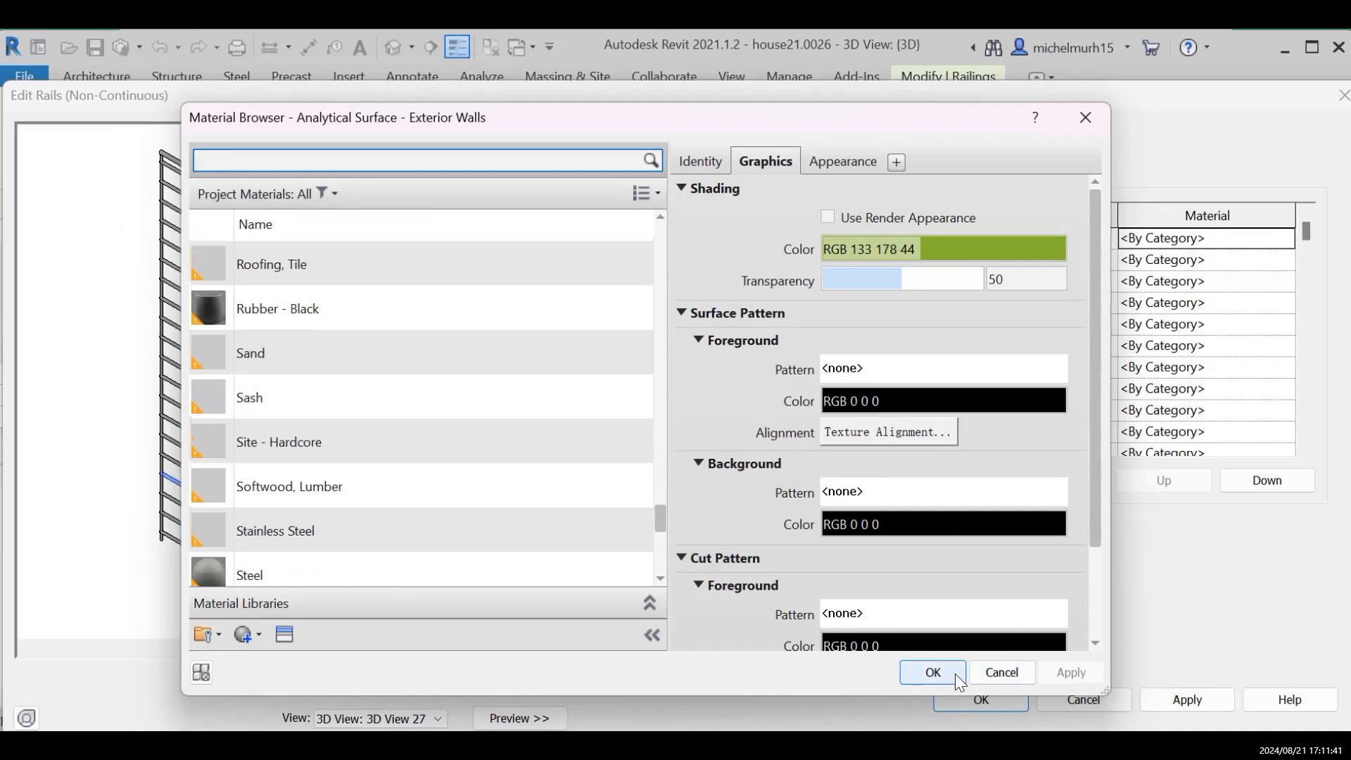
pyautogui.click(930, 672)
# Apply and accept the rail structure, then close the railing's type properties without confirming them.
pyautogui.scroll(-4, 851, 359)
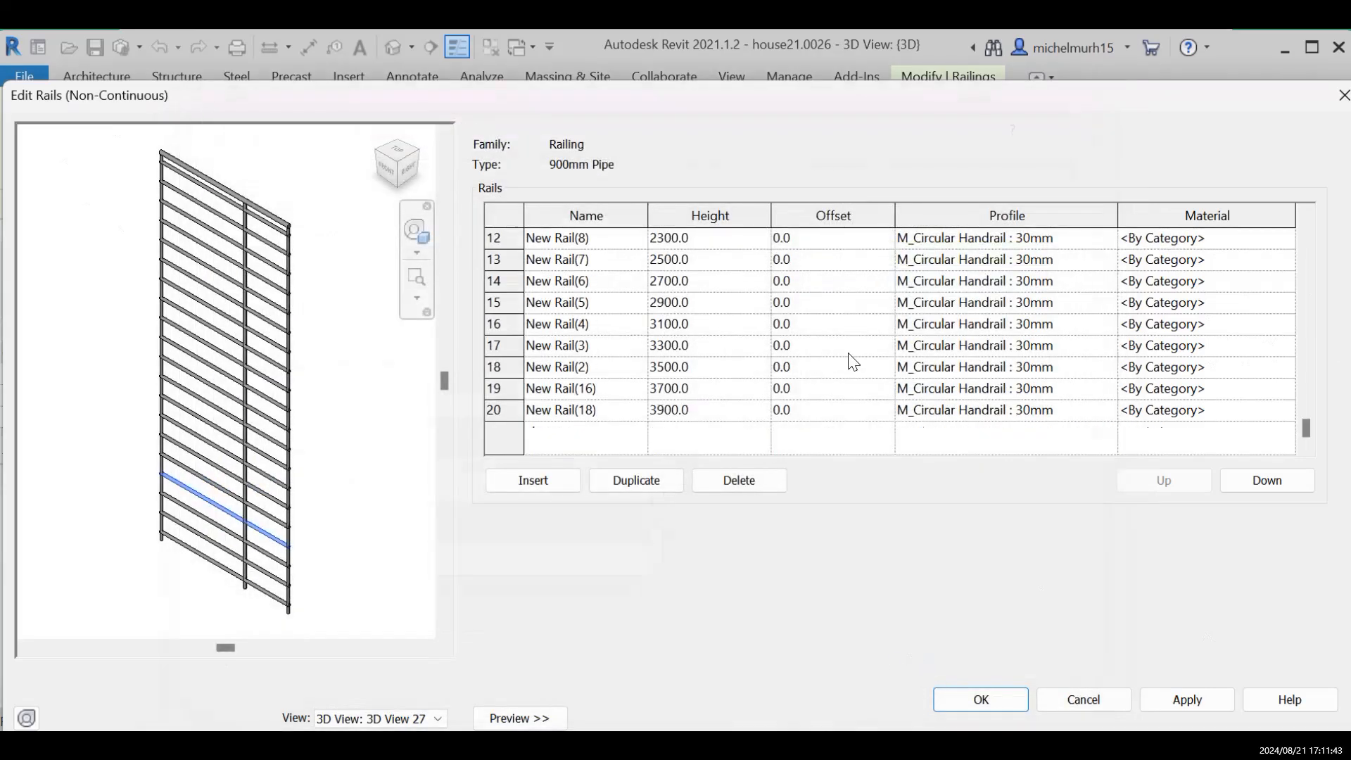
pyautogui.click(1186, 703)
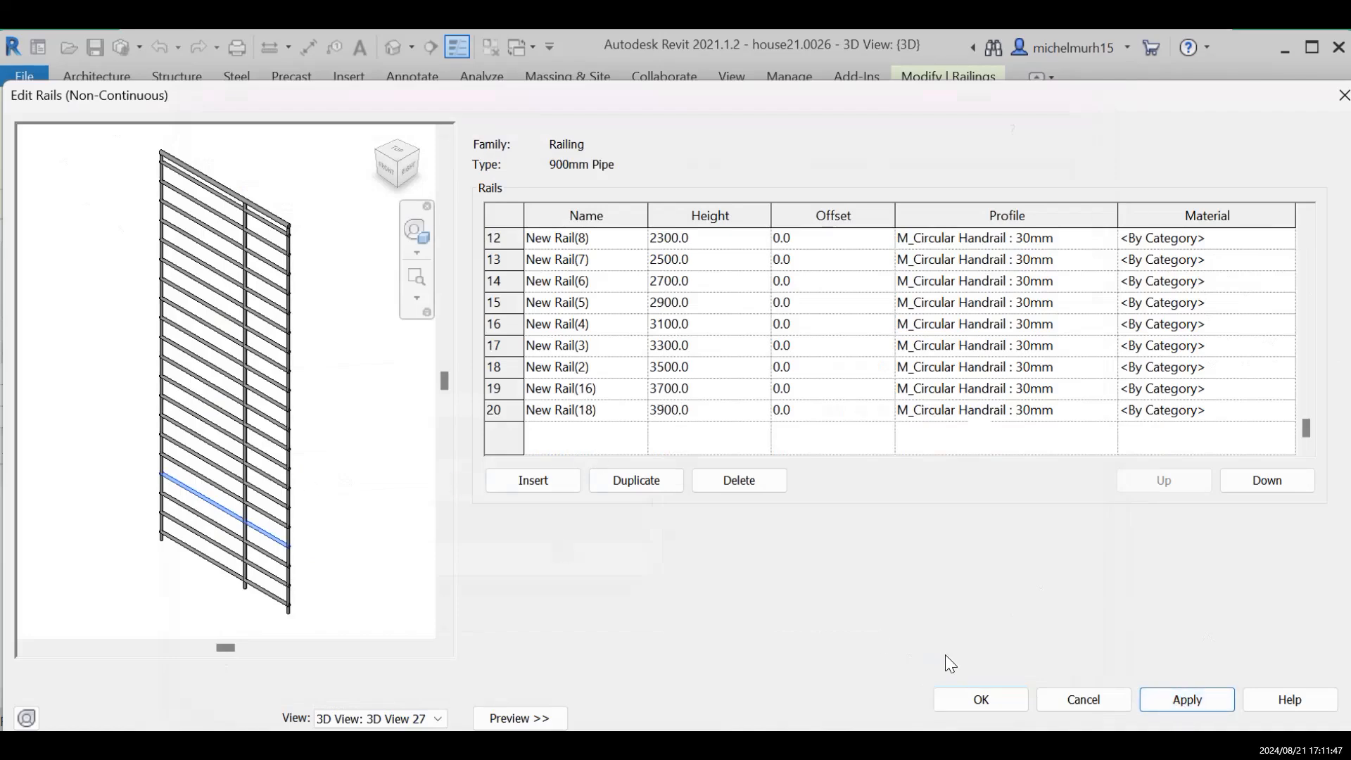
pyautogui.click(989, 700)
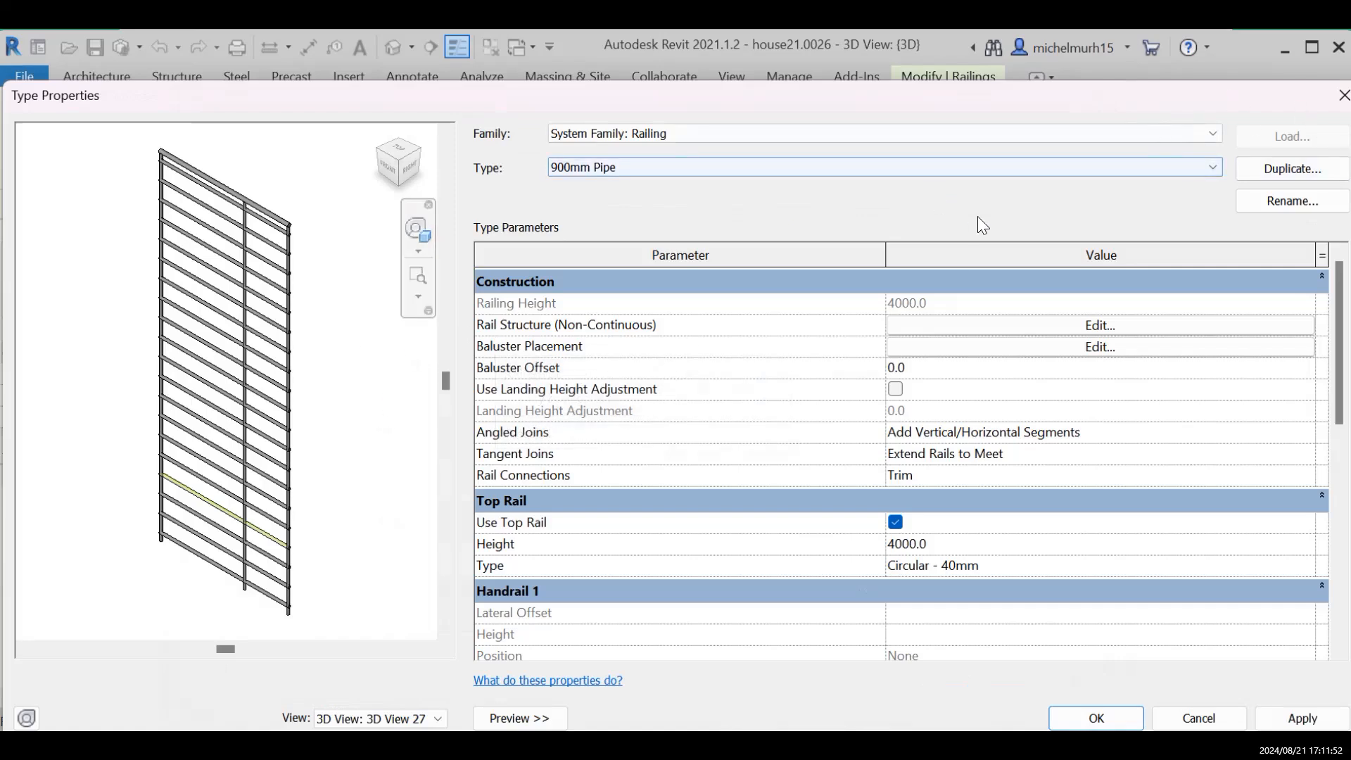
pyautogui.click(1122, 65)
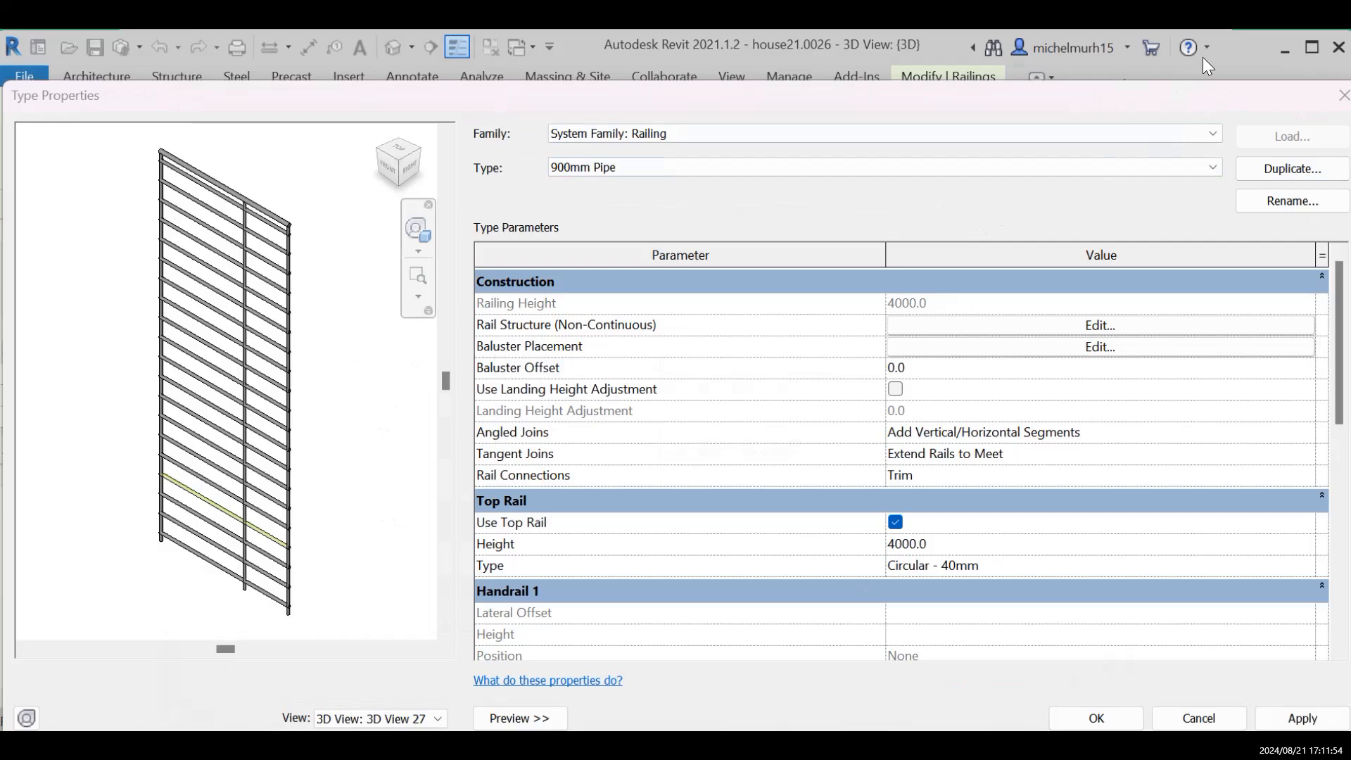
pyautogui.click(1344, 95)
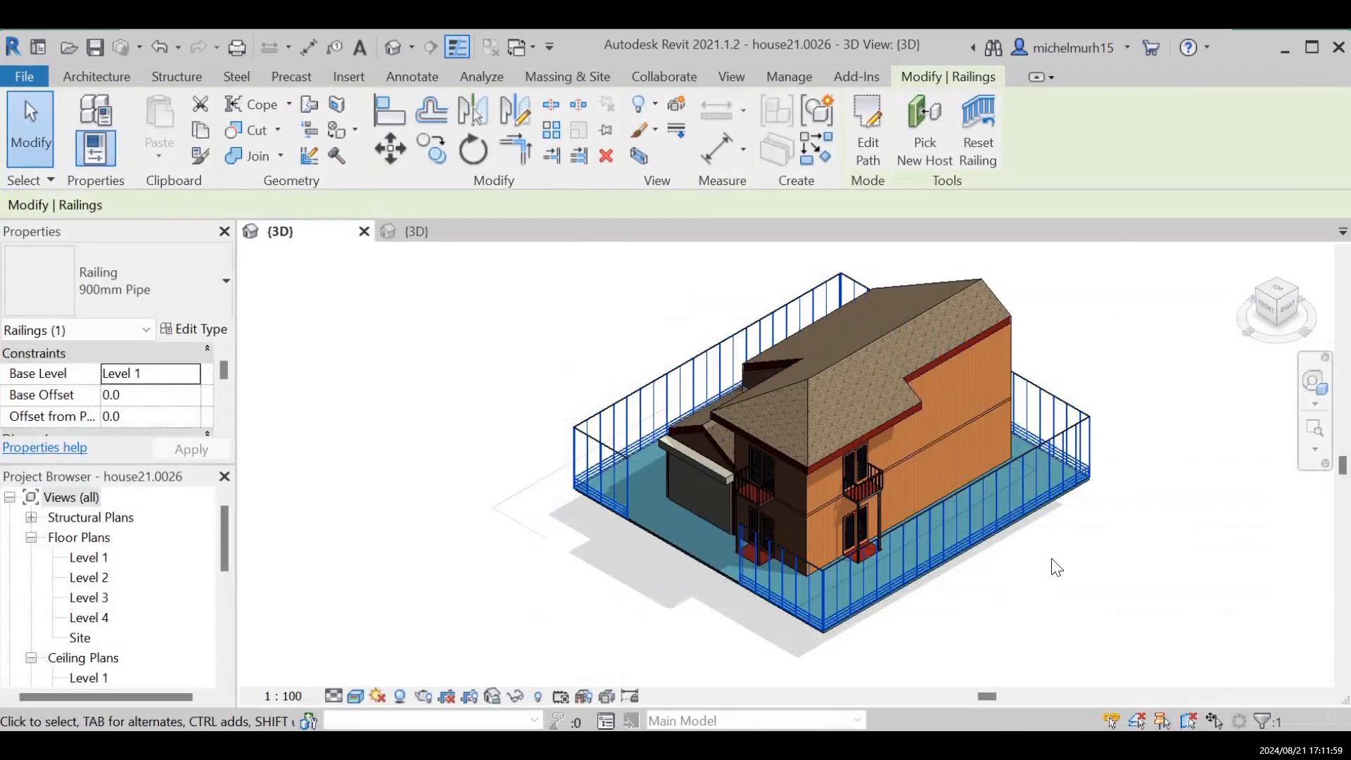
# Load the baluster2.0001 family into the house project and close the family.
pyautogui.click(1093, 603)
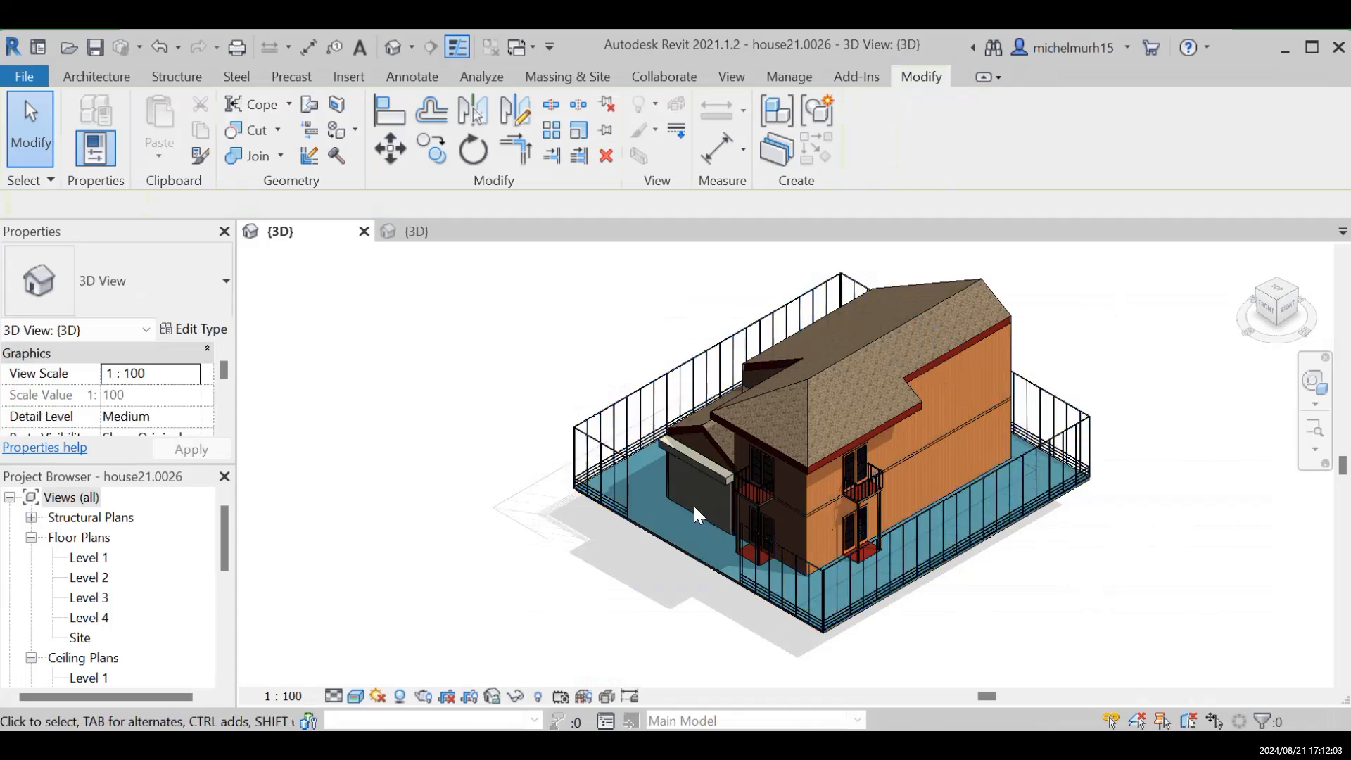
pyautogui.click(416, 231)
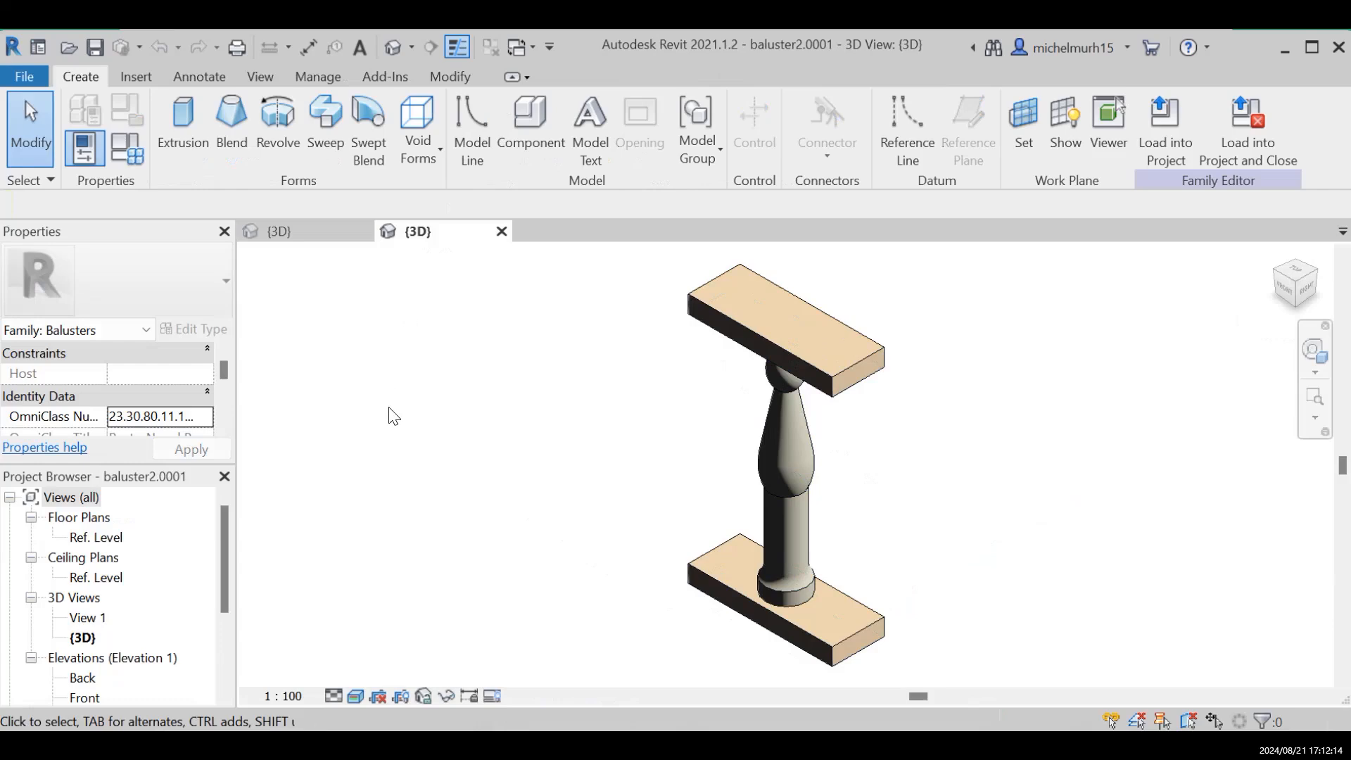
pyautogui.click(305, 235)
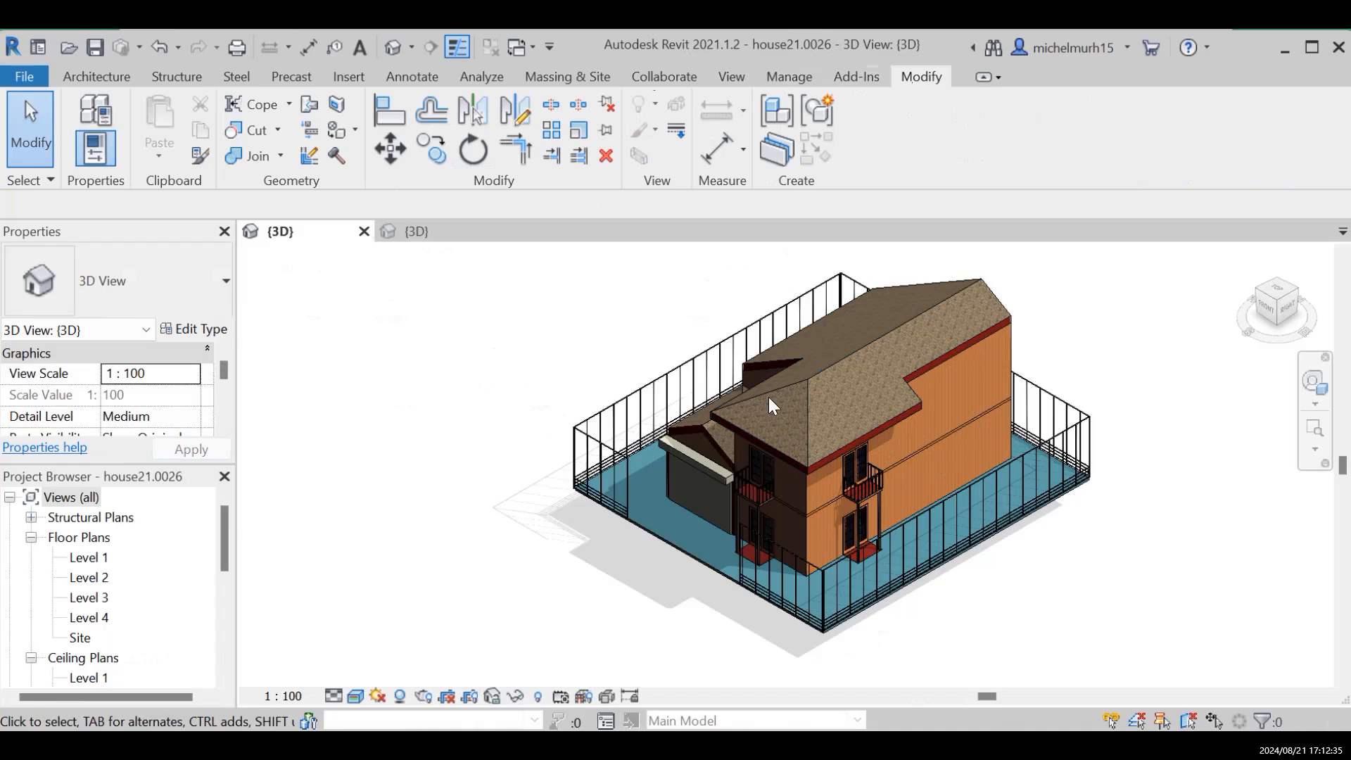
pyautogui.click(413, 232)
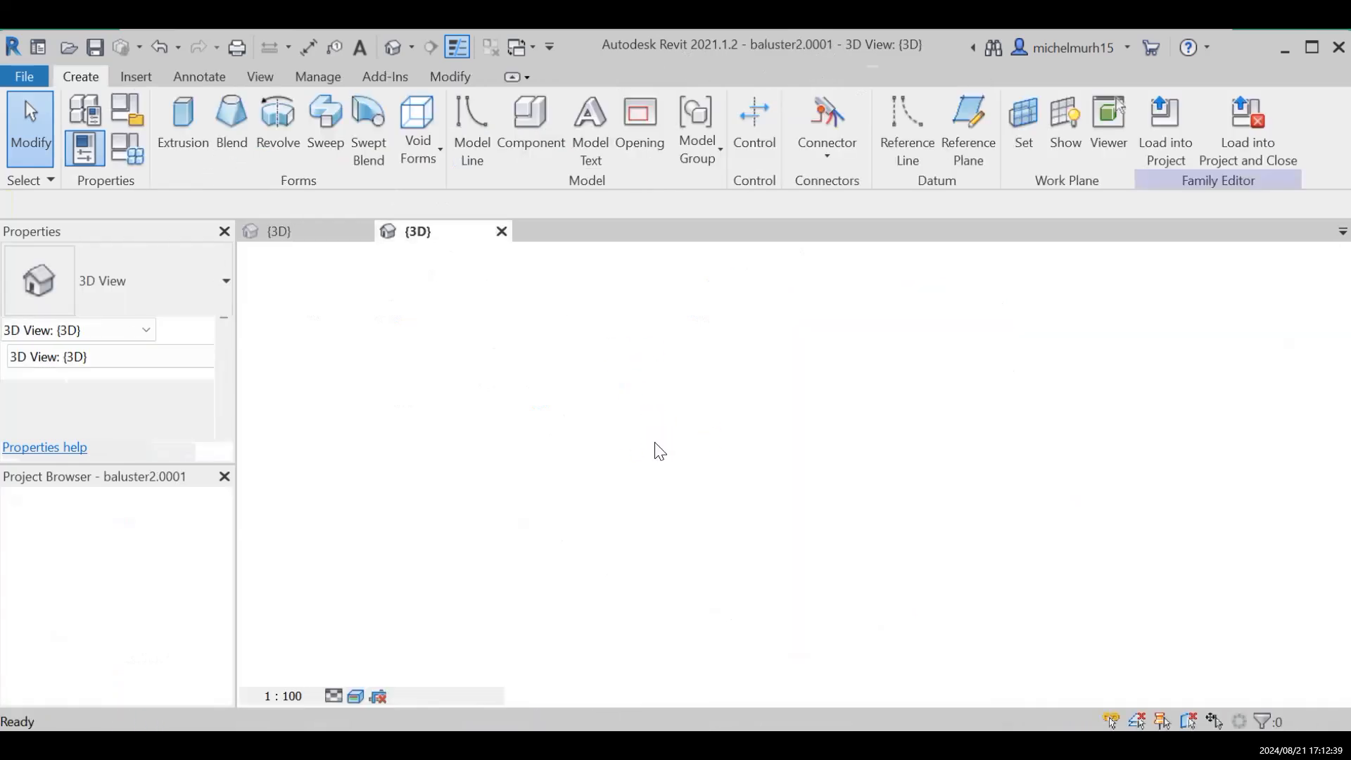
pyautogui.click(1262, 153)
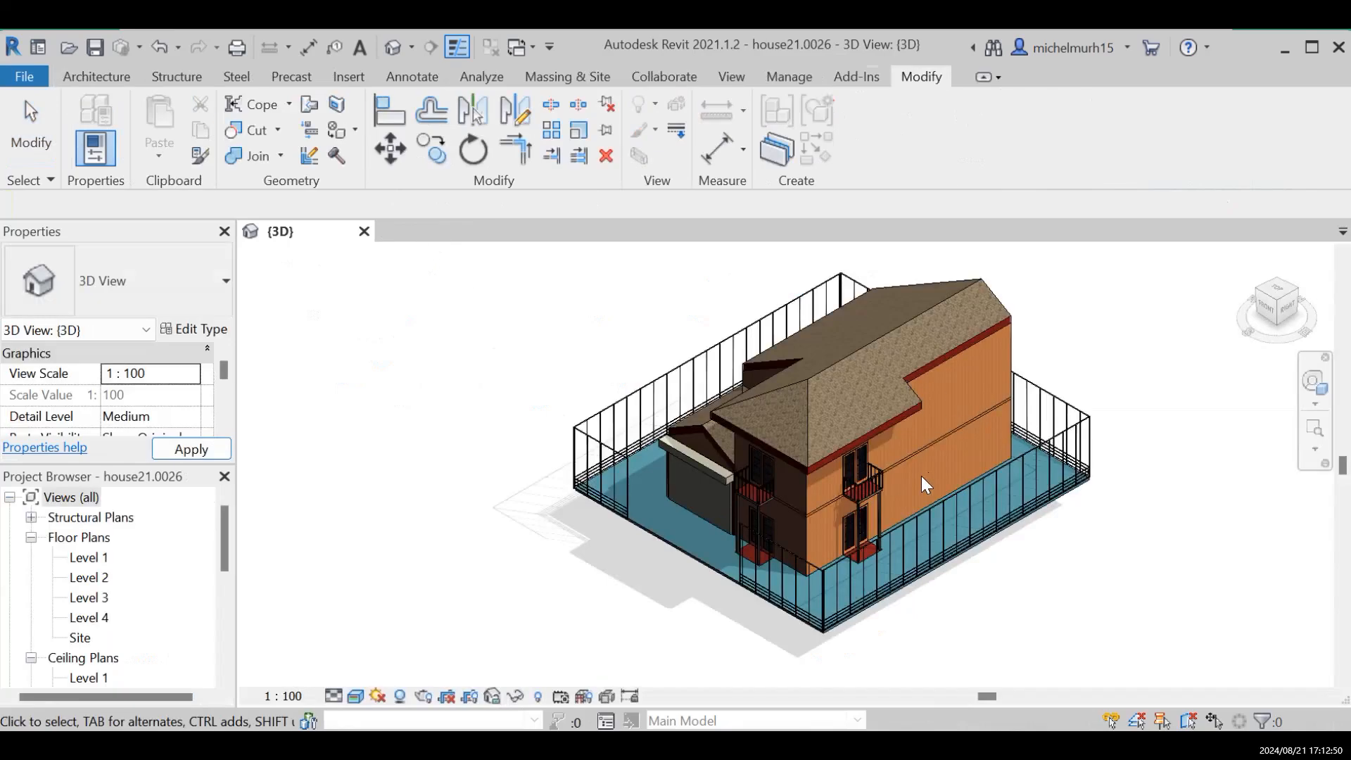
# Fill the perimeter fence's rail structure with M_Circular Handrail : 30mm rails in 200 increments up to 3700 and confirm the railing type.
pyautogui.click(925, 539)
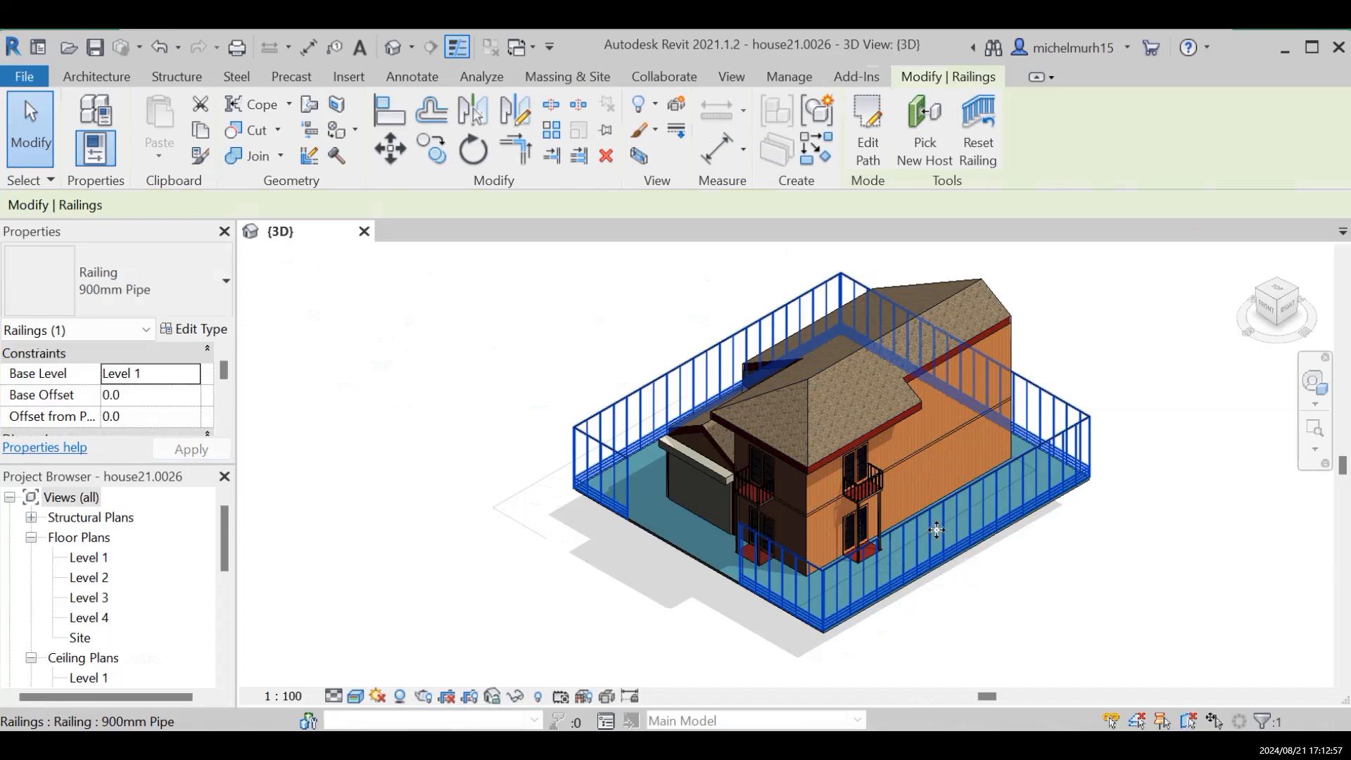
pyautogui.click(205, 332)
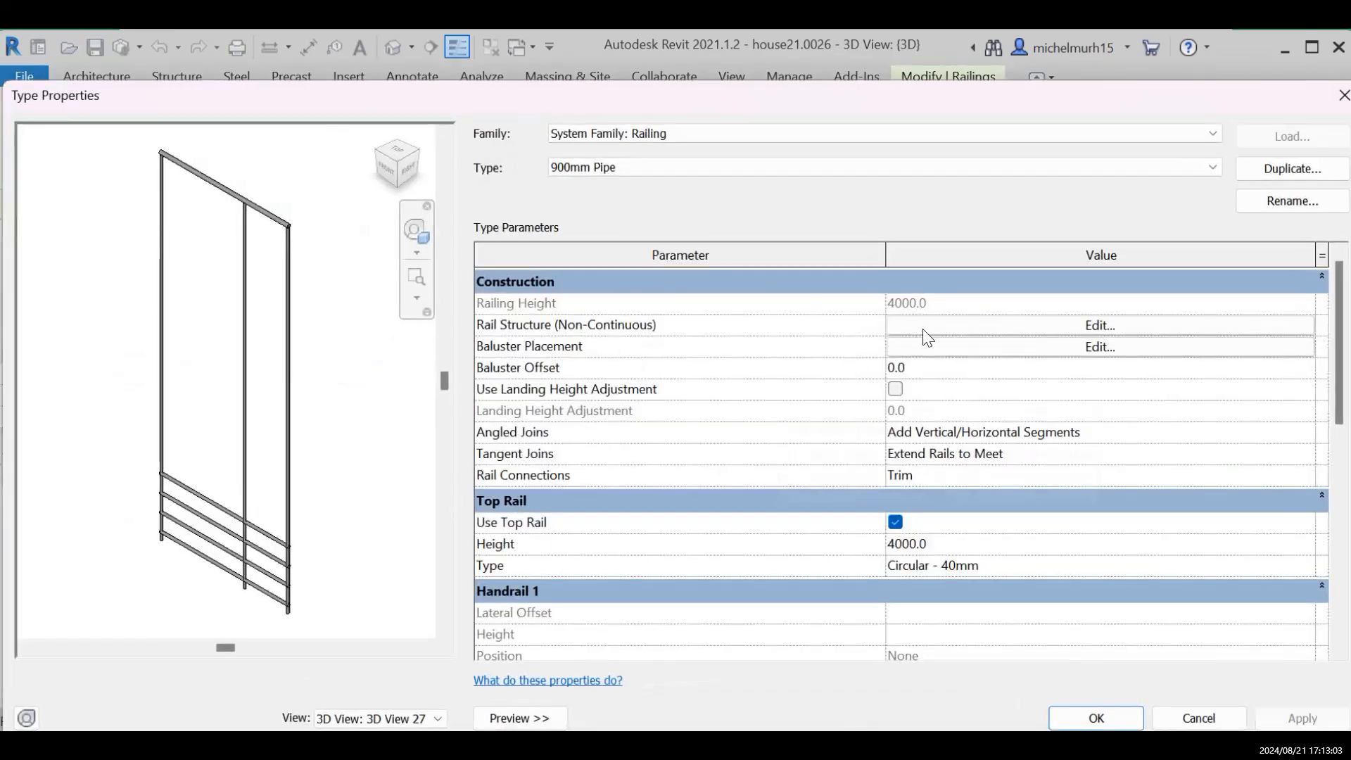
pyautogui.click(1045, 325)
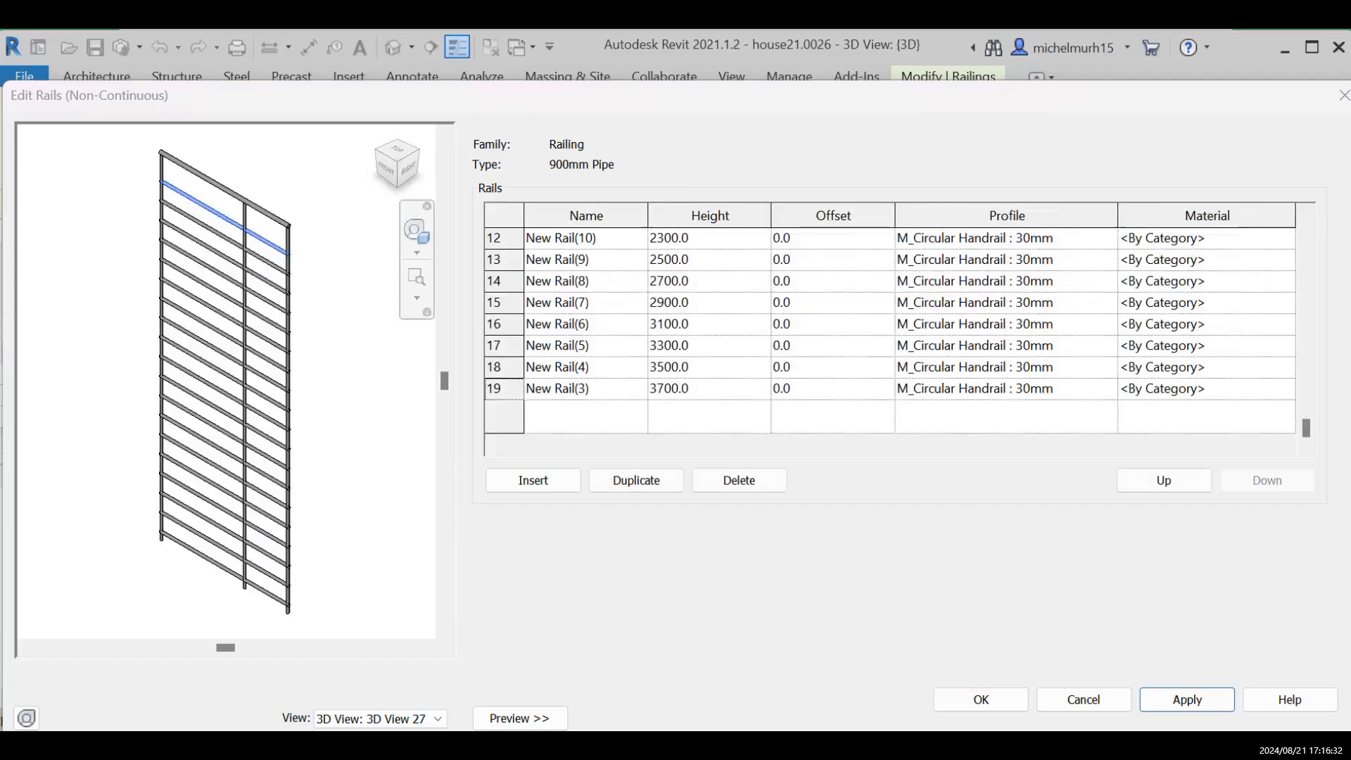
pyautogui.click(998, 700)
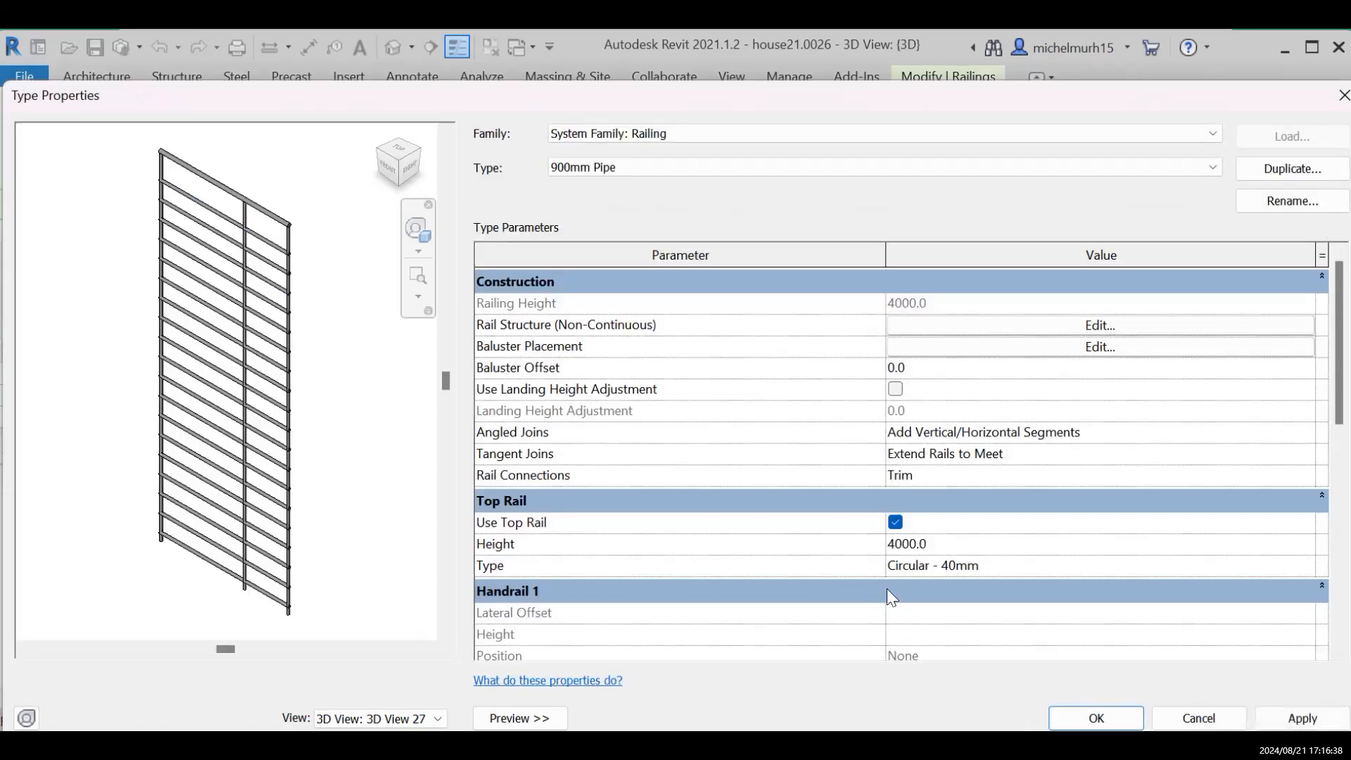
pyautogui.click(1306, 723)
pyautogui.click(1112, 729)
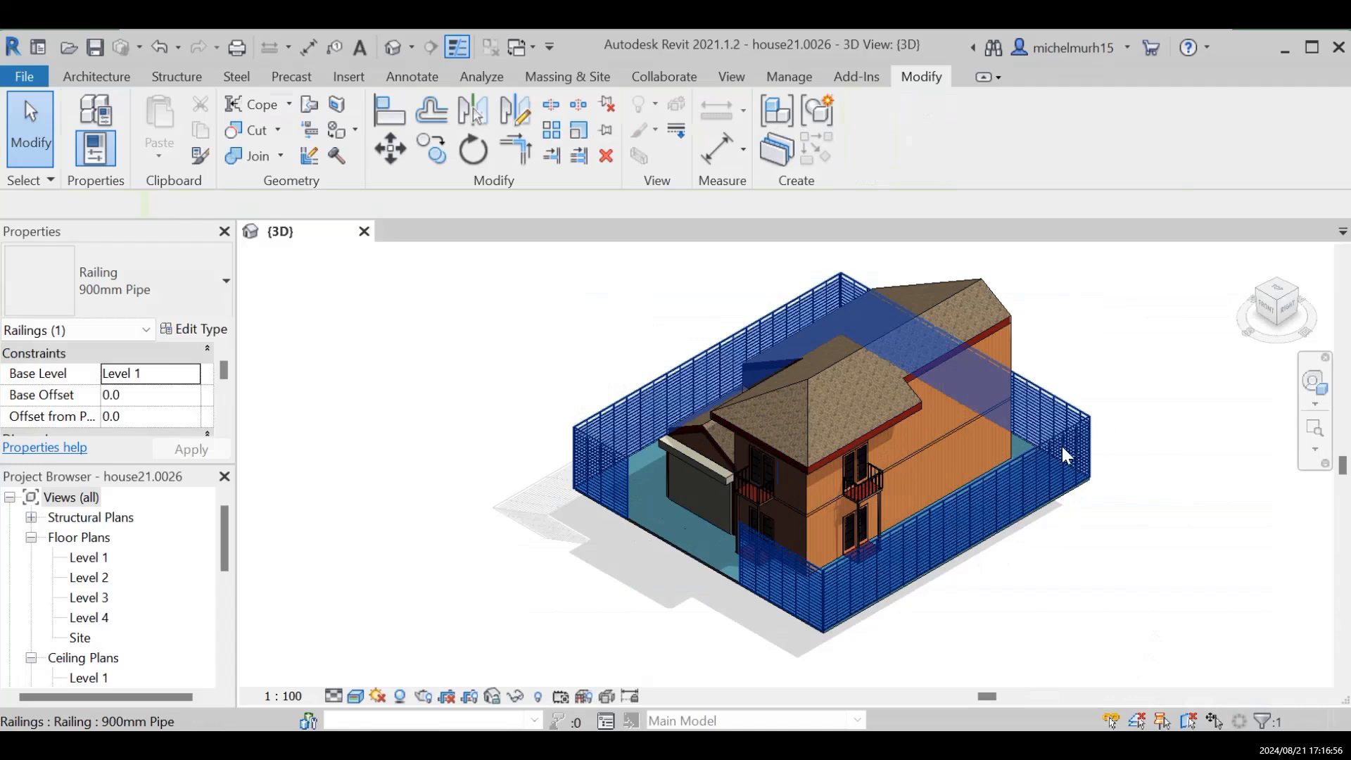
pyautogui.scroll(5, 812, 559)
pyautogui.press('Escape')
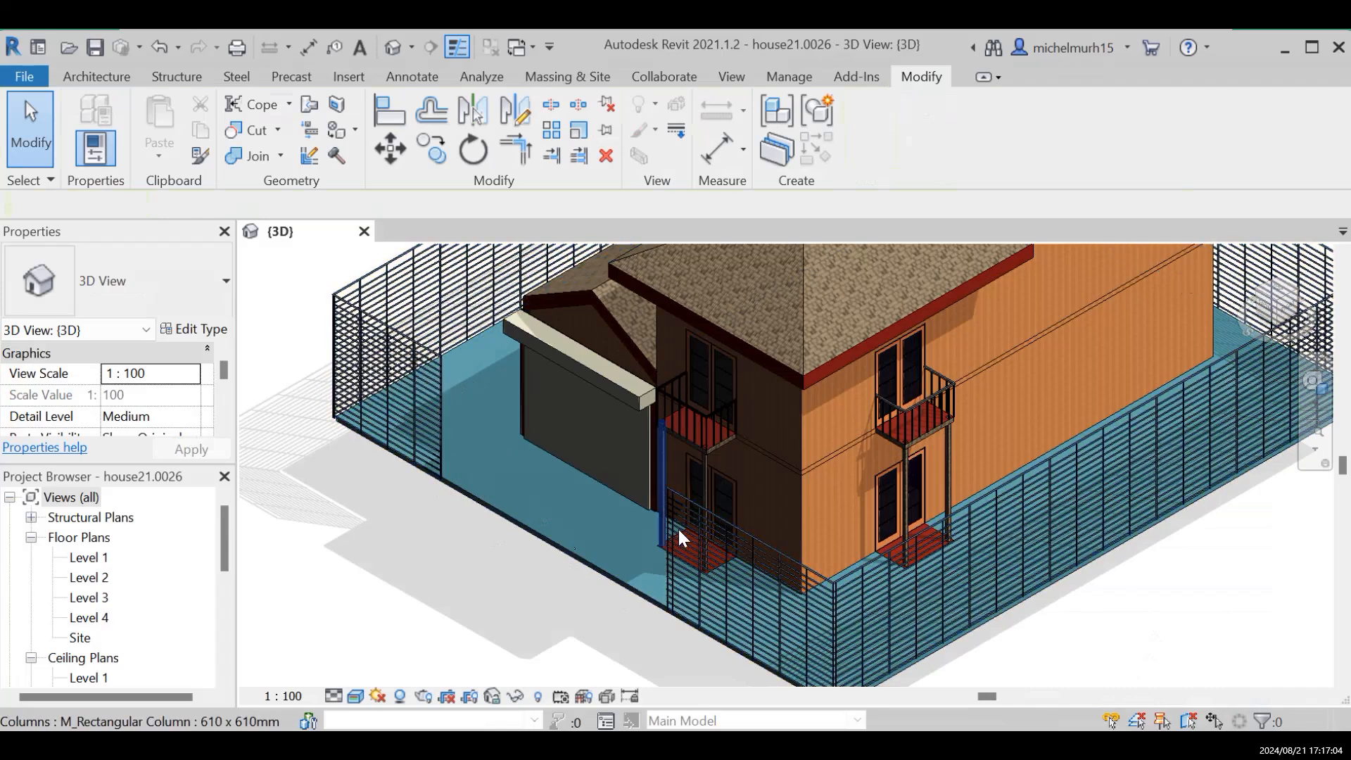
# Set the regular baluster in the fence railing's main pattern to baluster2.0001 : baluster2.0001.
pyautogui.scroll(-4, 836, 563)
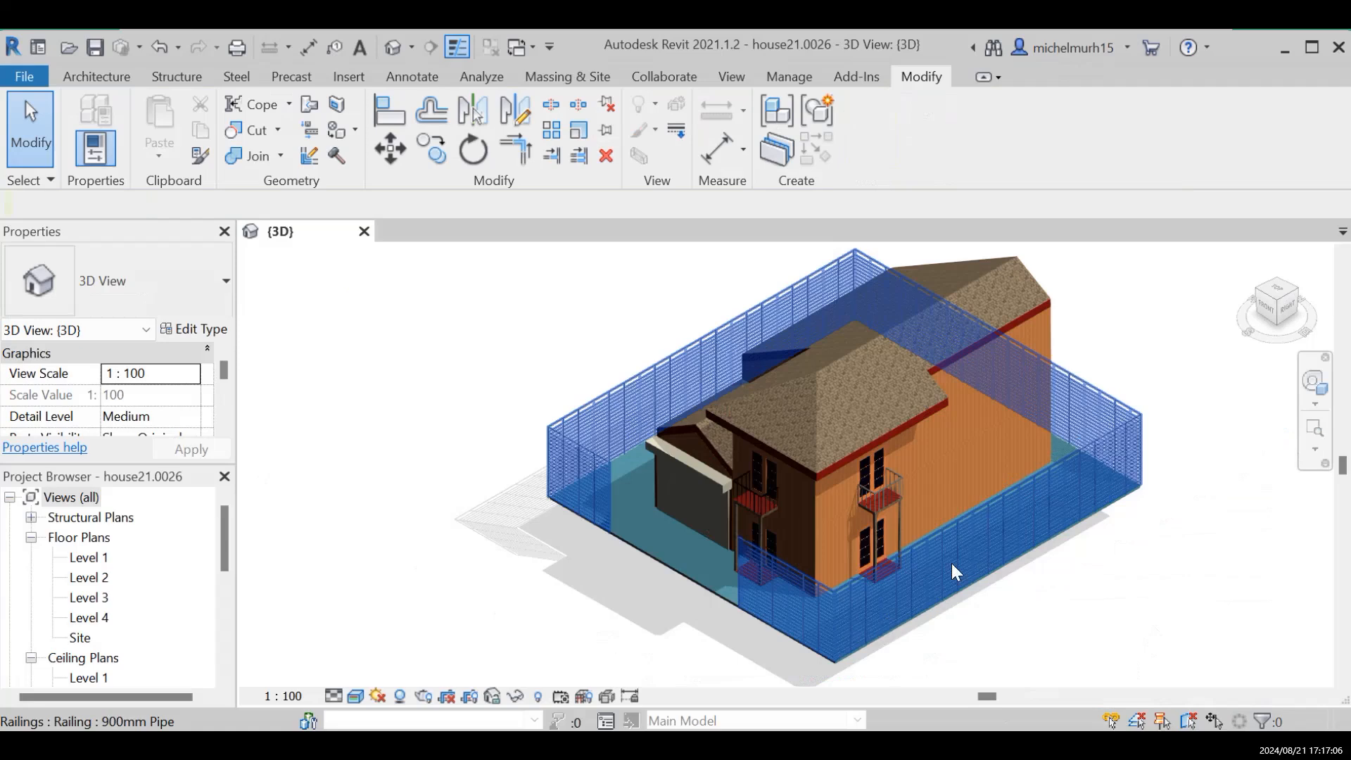
pyautogui.scroll(5, 852, 606)
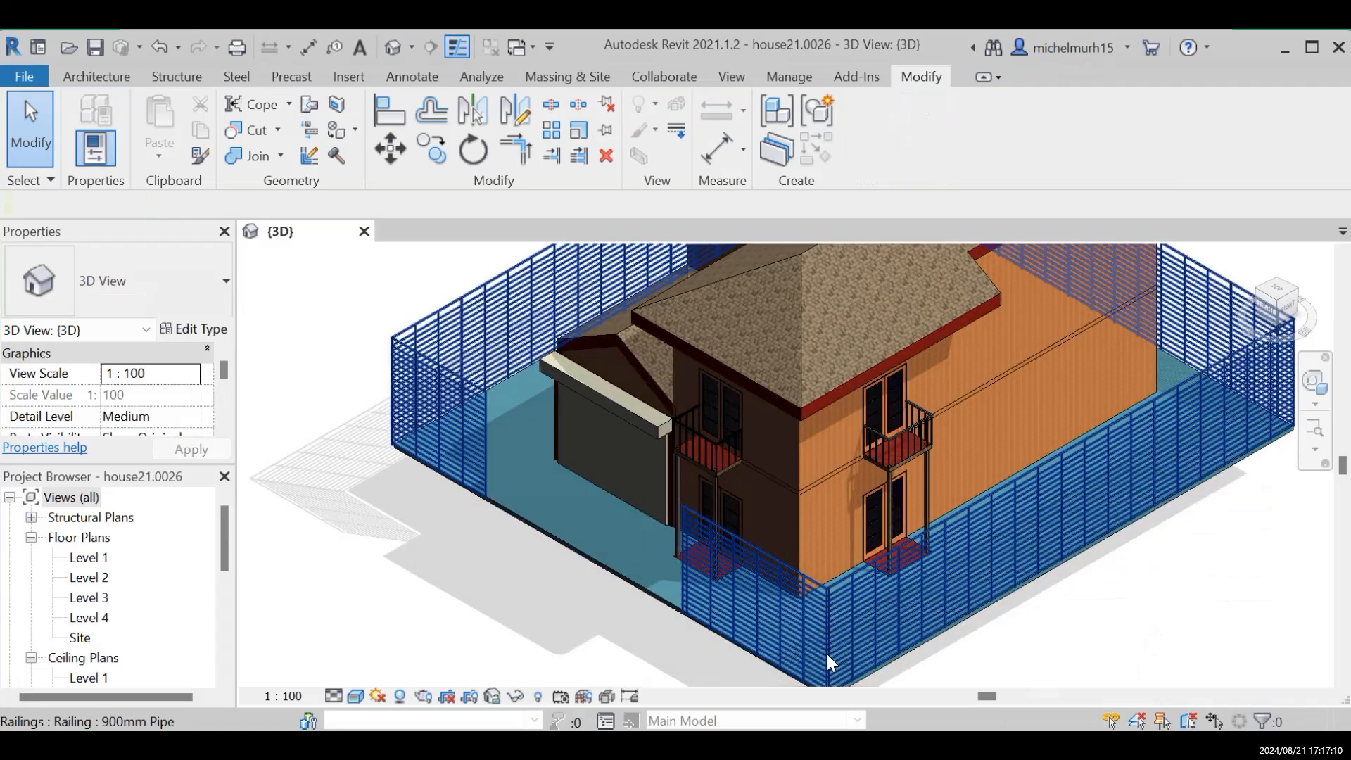
pyautogui.scroll(-2, 825, 602)
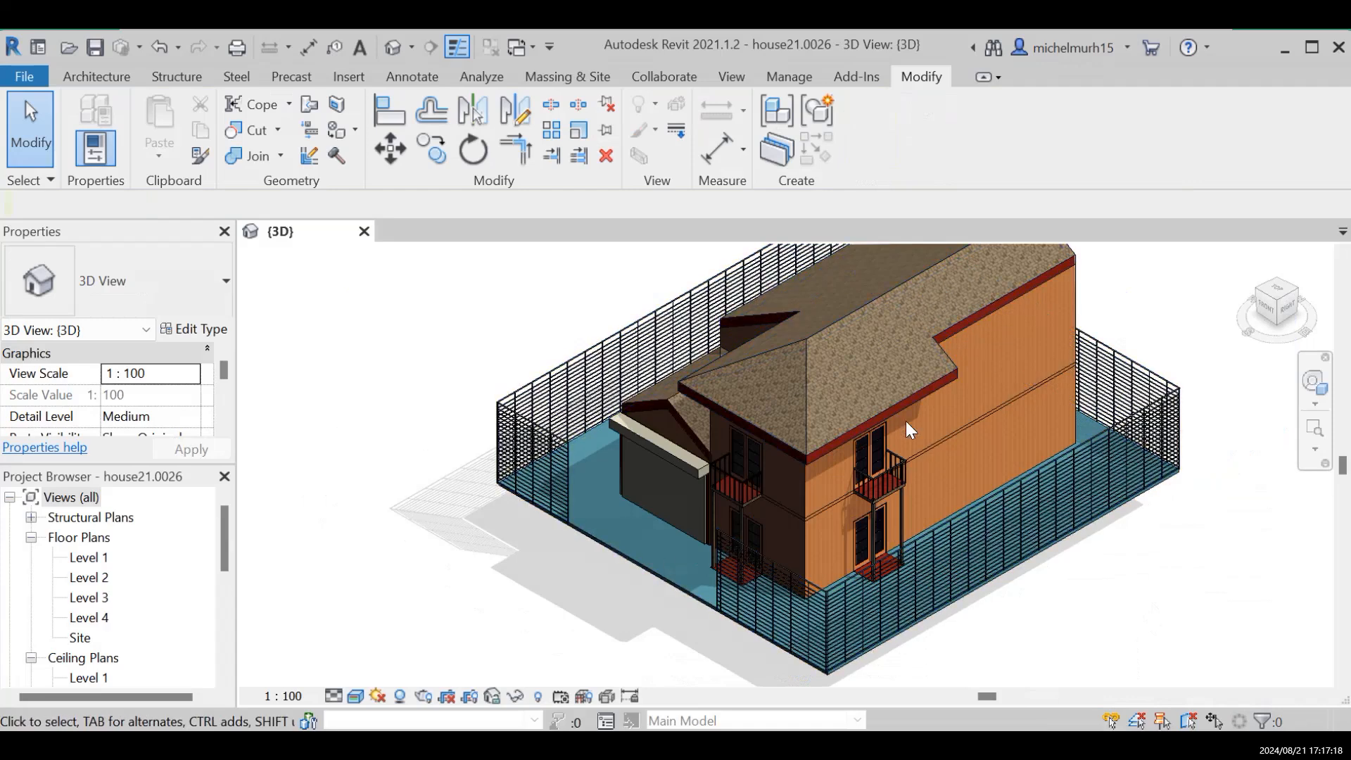
pyautogui.scroll(-2, 887, 399)
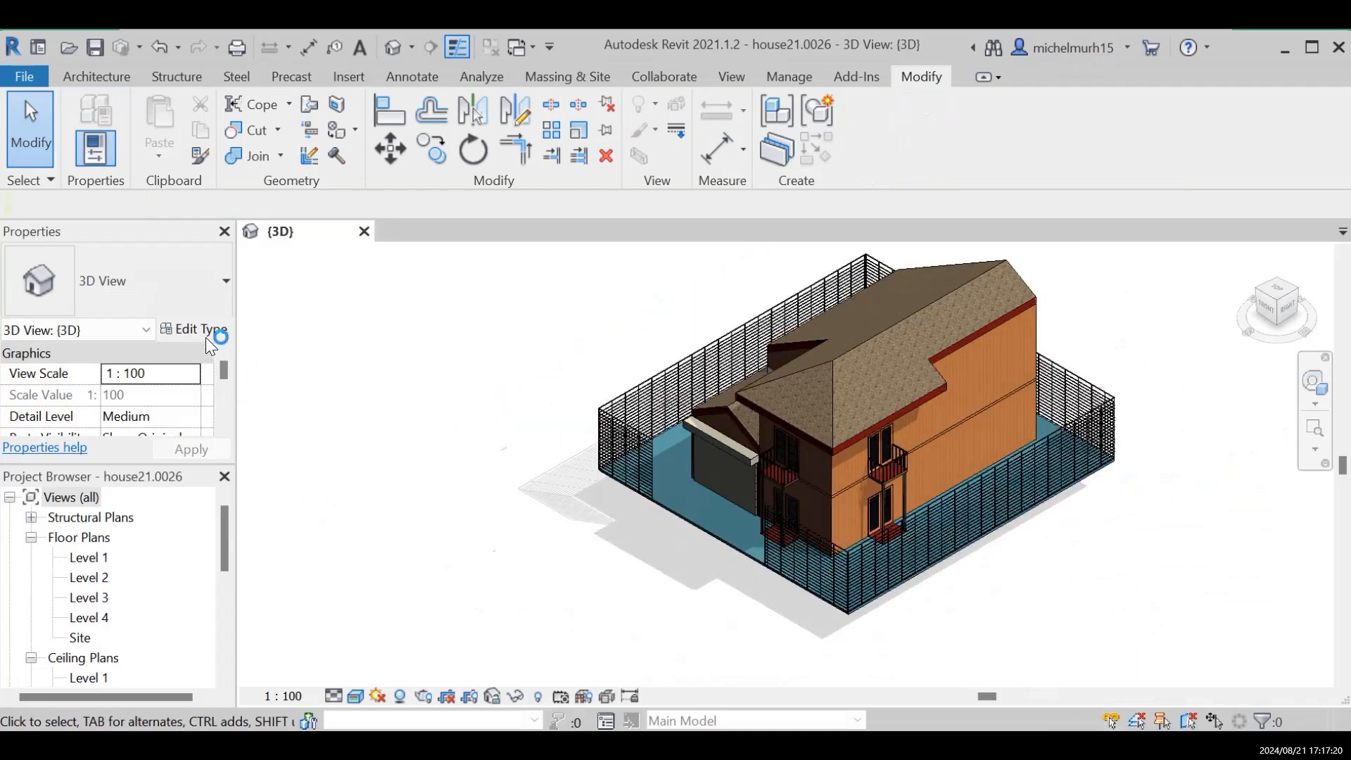
pyautogui.click(961, 523)
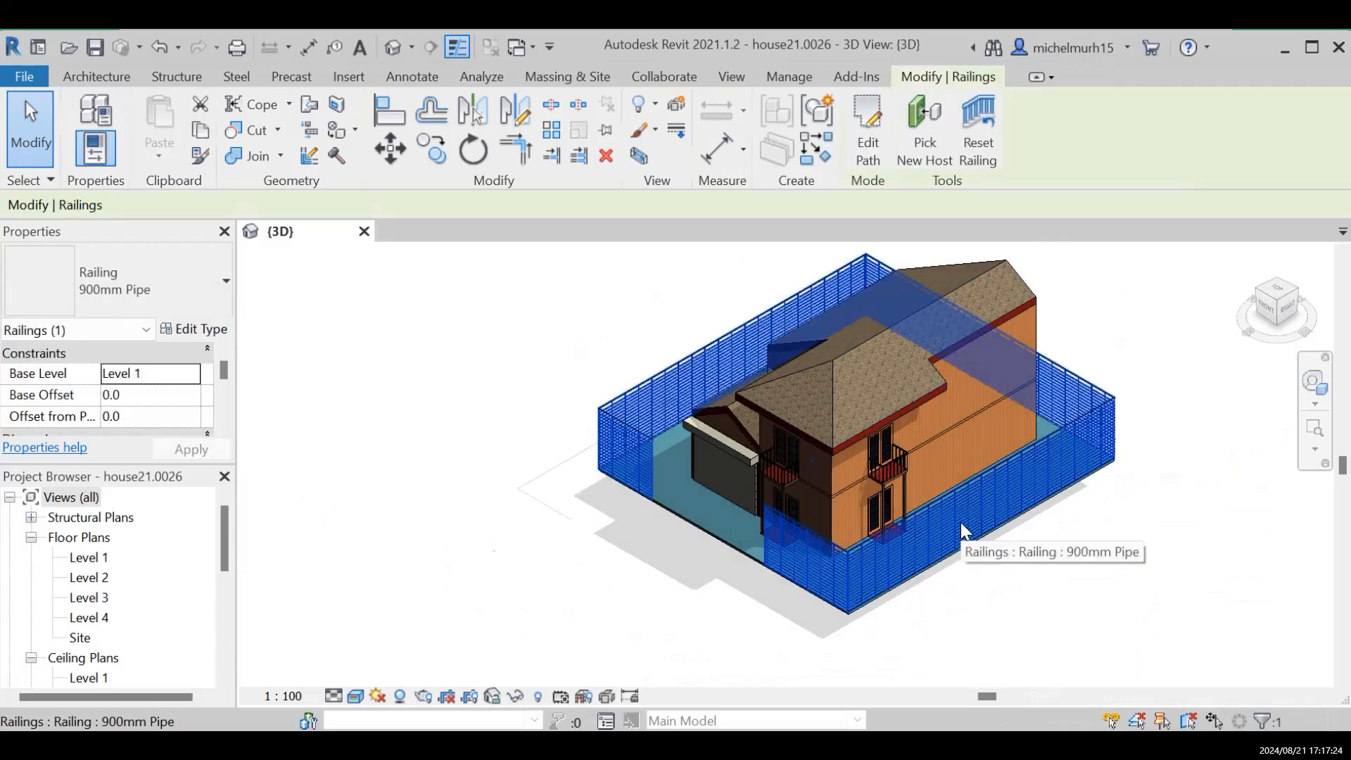
pyautogui.click(206, 330)
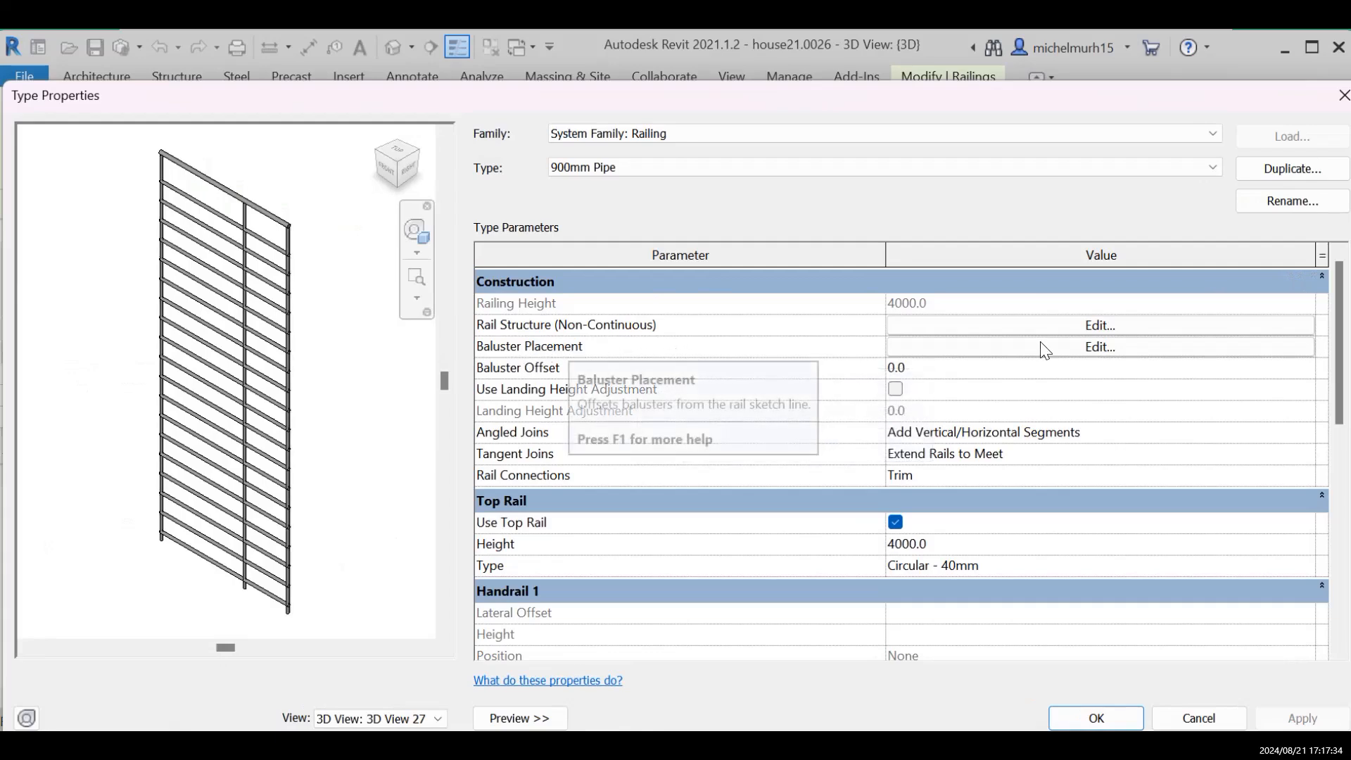
pyautogui.click(1107, 352)
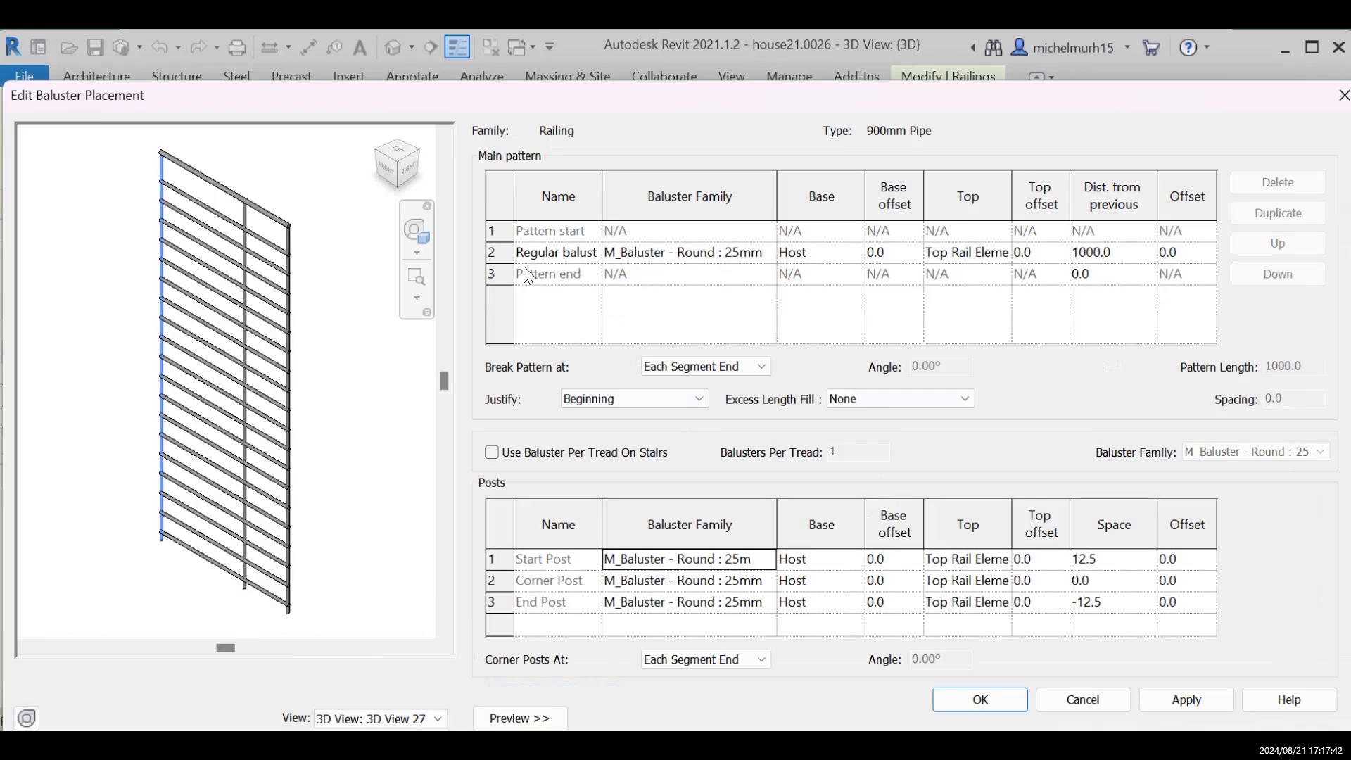
pyautogui.click(734, 253)
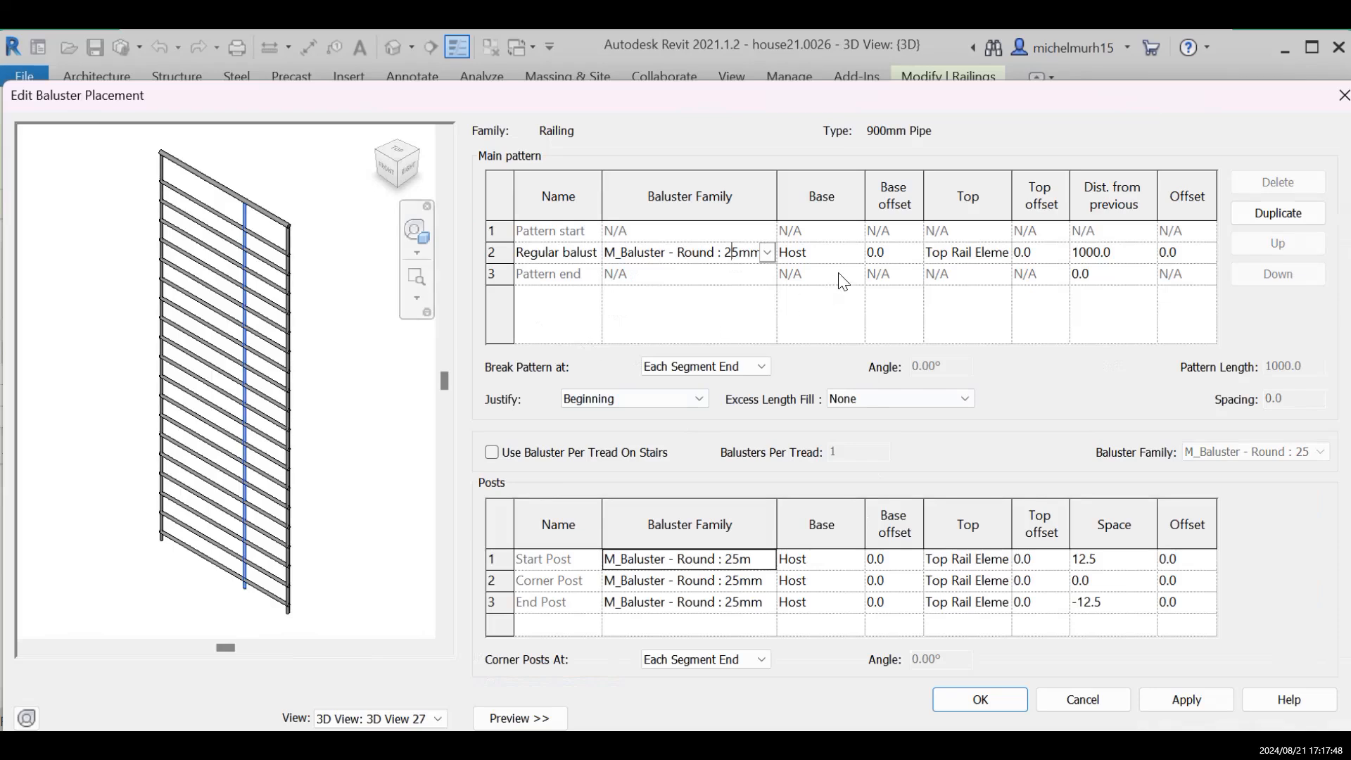
pyautogui.click(767, 252)
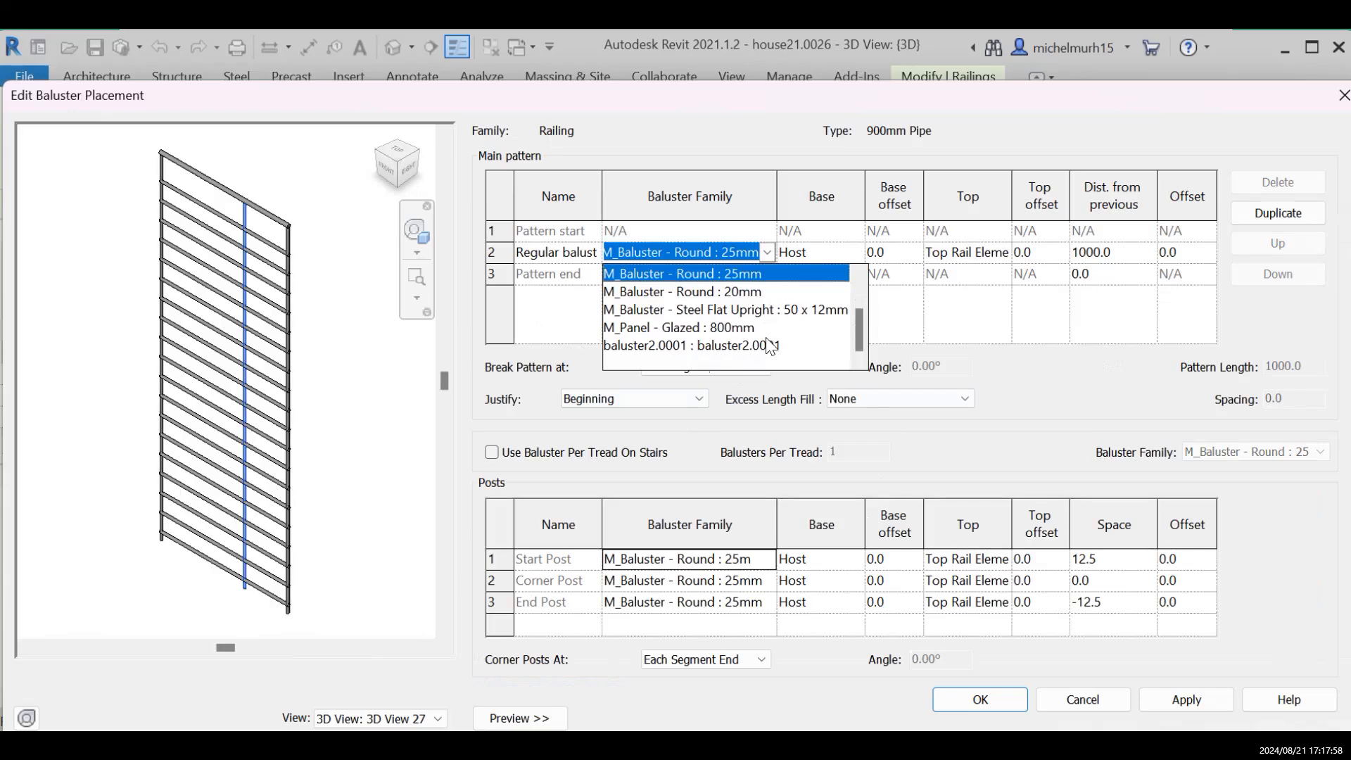
pyautogui.click(735, 344)
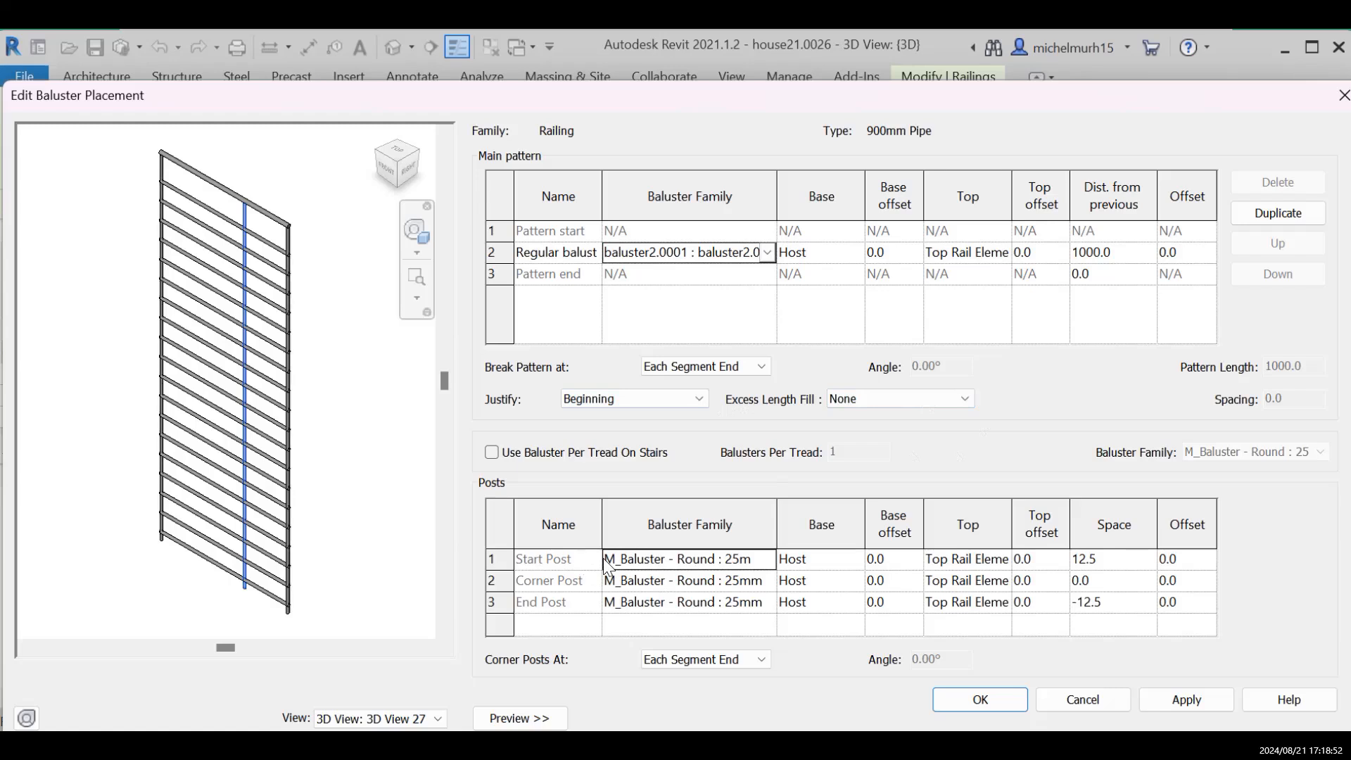
# Assign the baluster2.0001 : baluster2.0001 family to the railing's start, corner and end posts.
pyautogui.click(761, 564)
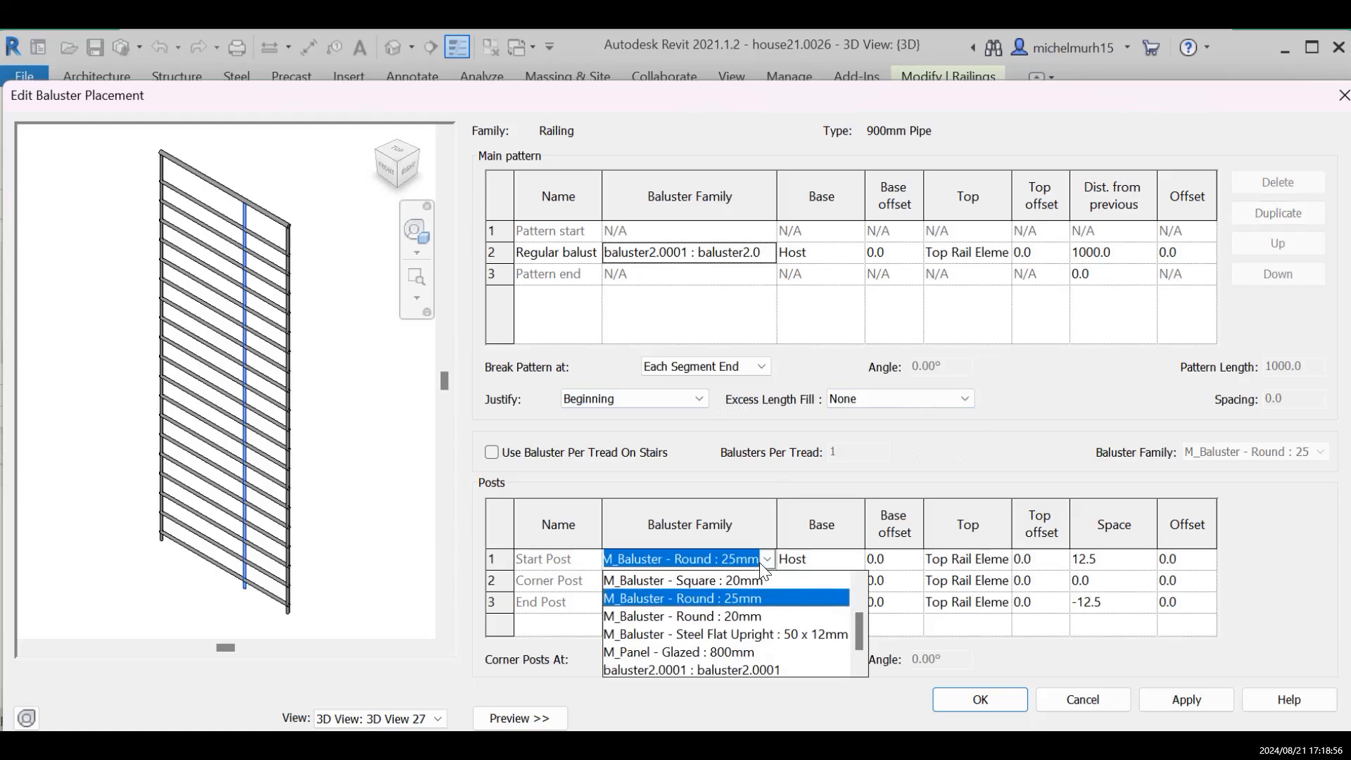
pyautogui.scroll(-1, 693, 651)
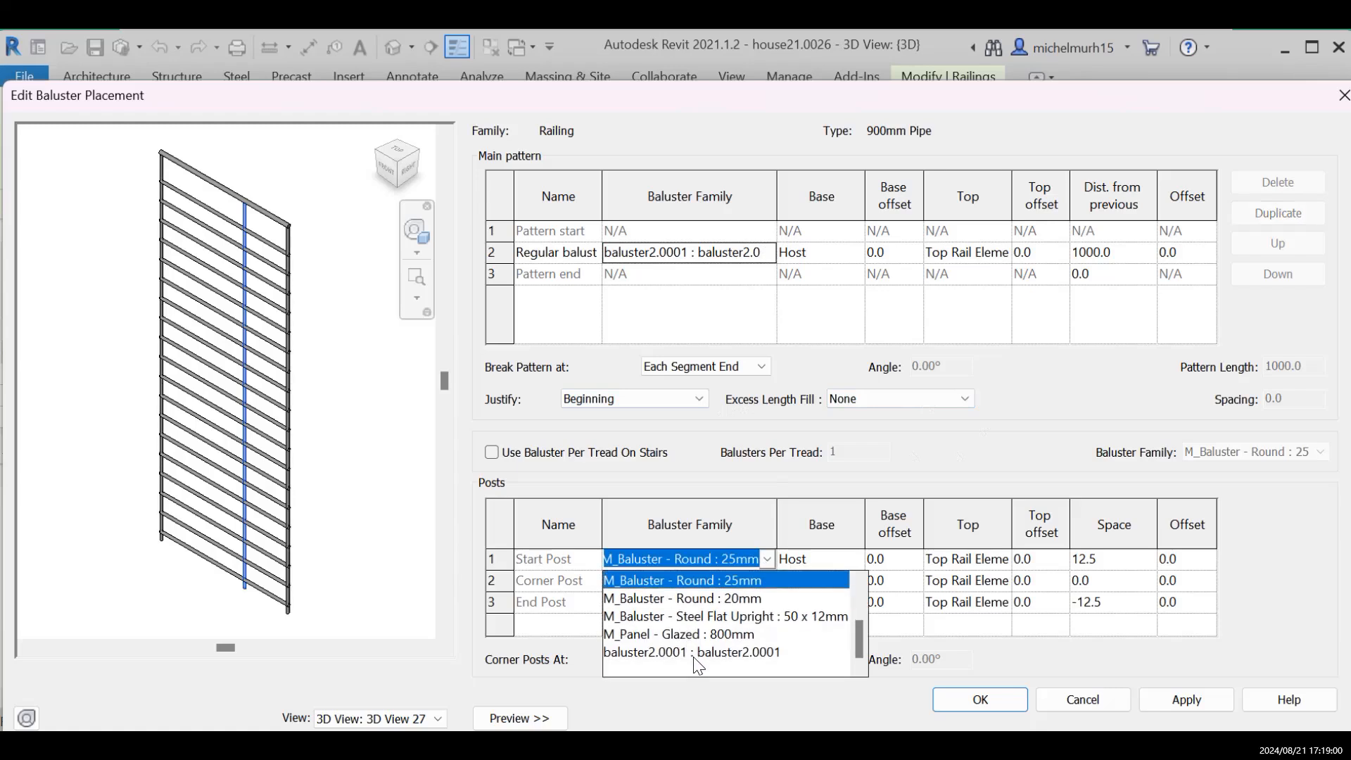
pyautogui.click(700, 653)
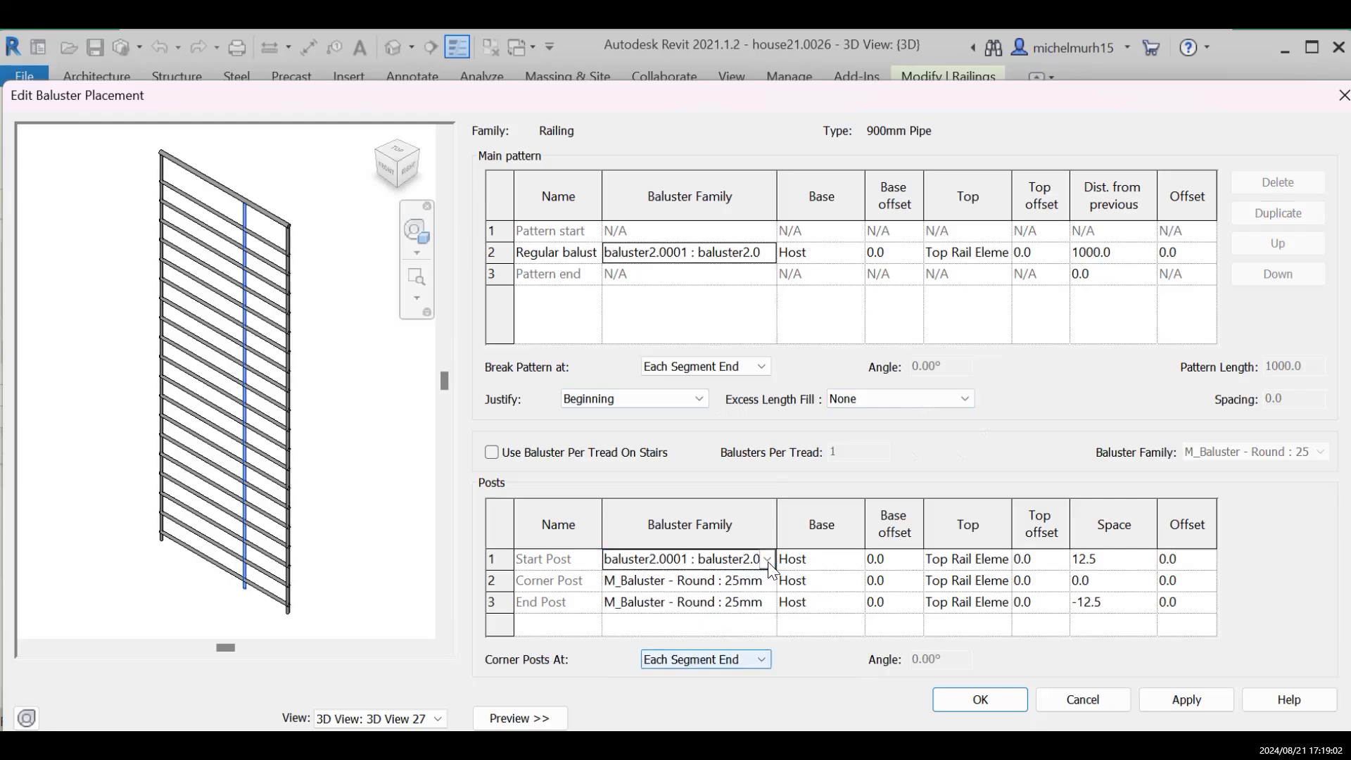
pyautogui.click(768, 583)
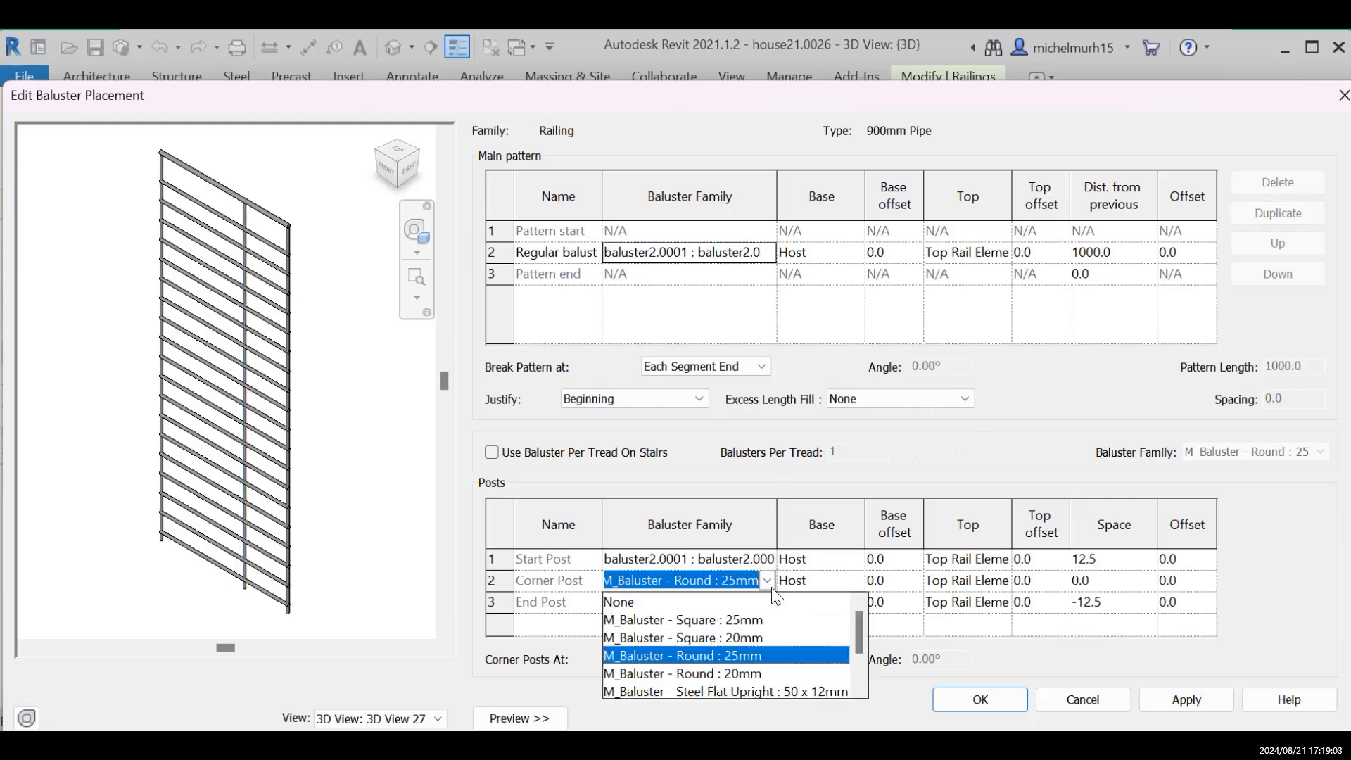
pyautogui.scroll(-1, 730, 674)
pyautogui.click(729, 682)
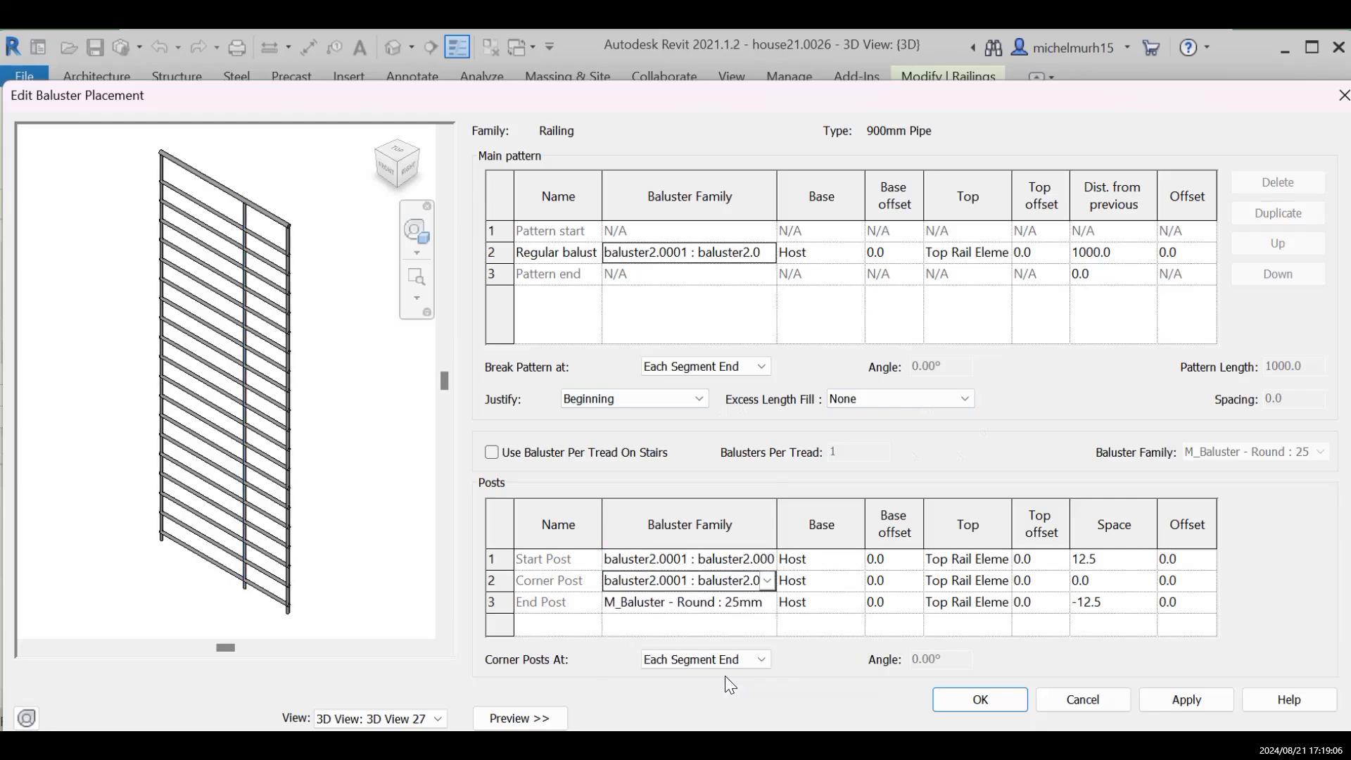
pyautogui.click(765, 604)
pyautogui.scroll(-2, 735, 690)
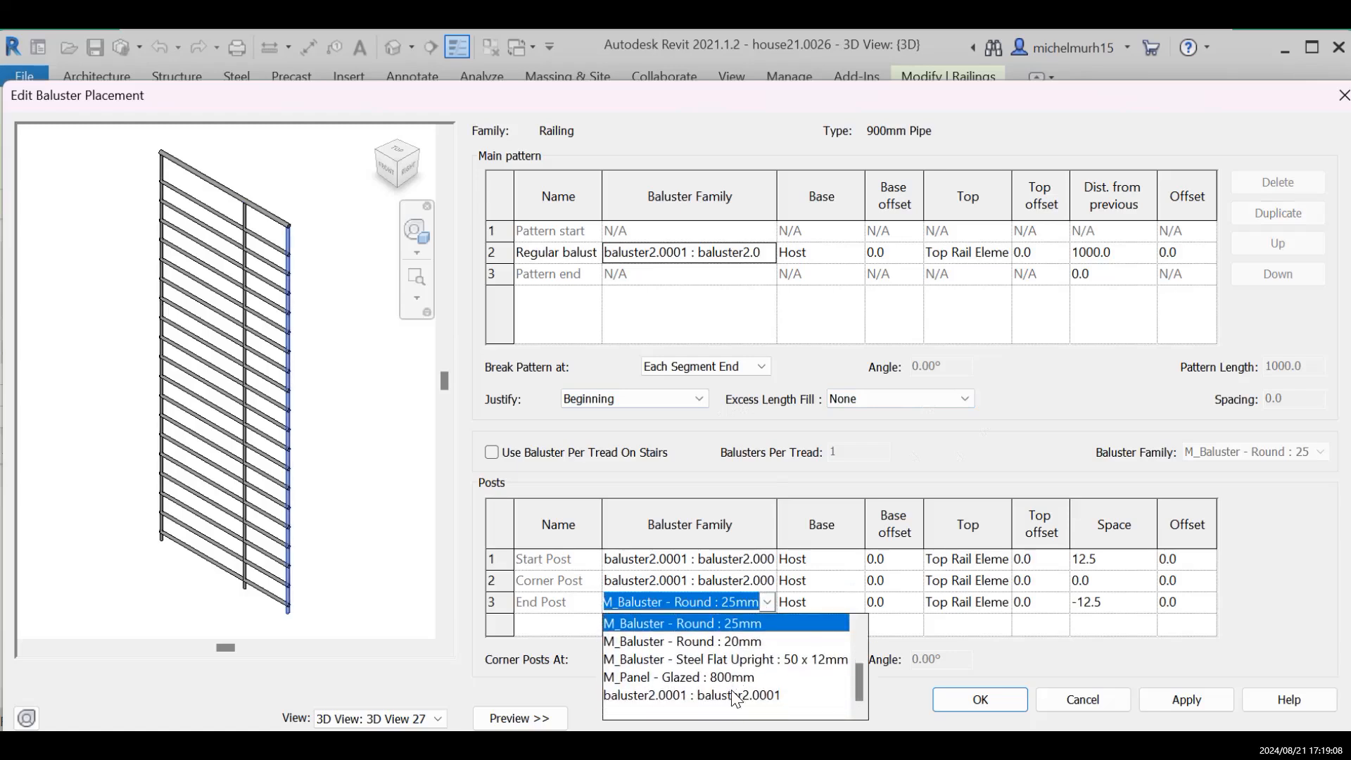
pyautogui.click(733, 708)
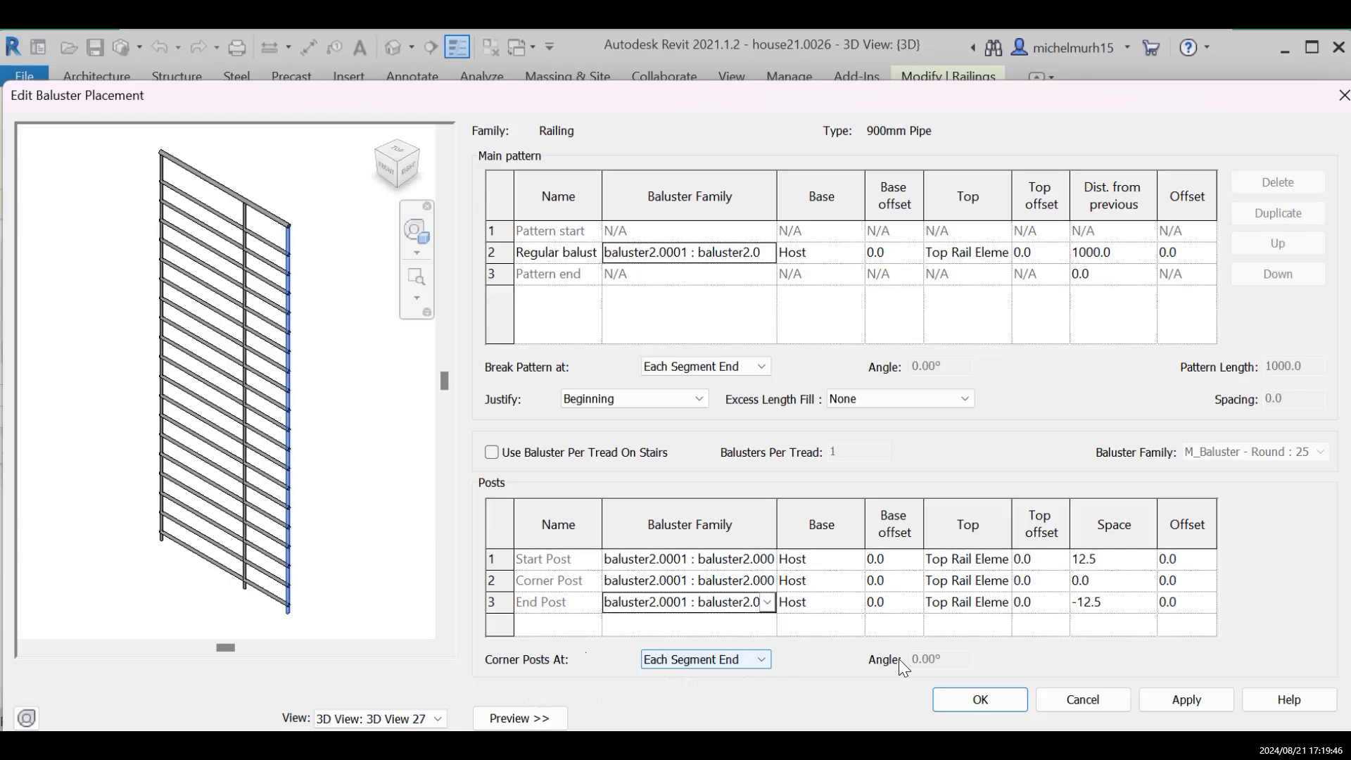
# Apply and accept the baluster placement, confirm the railing's type properties and deselect the fence.
pyautogui.click(1187, 710)
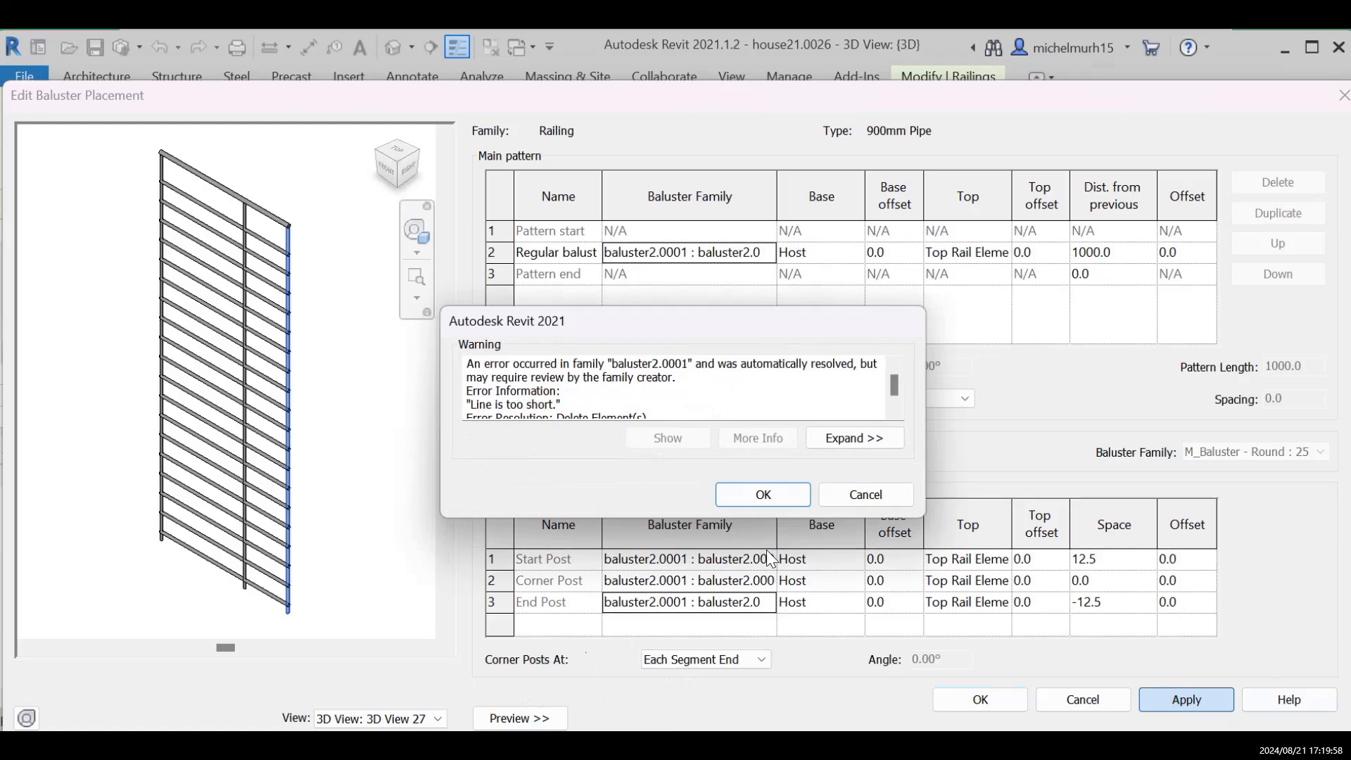
pyautogui.click(763, 495)
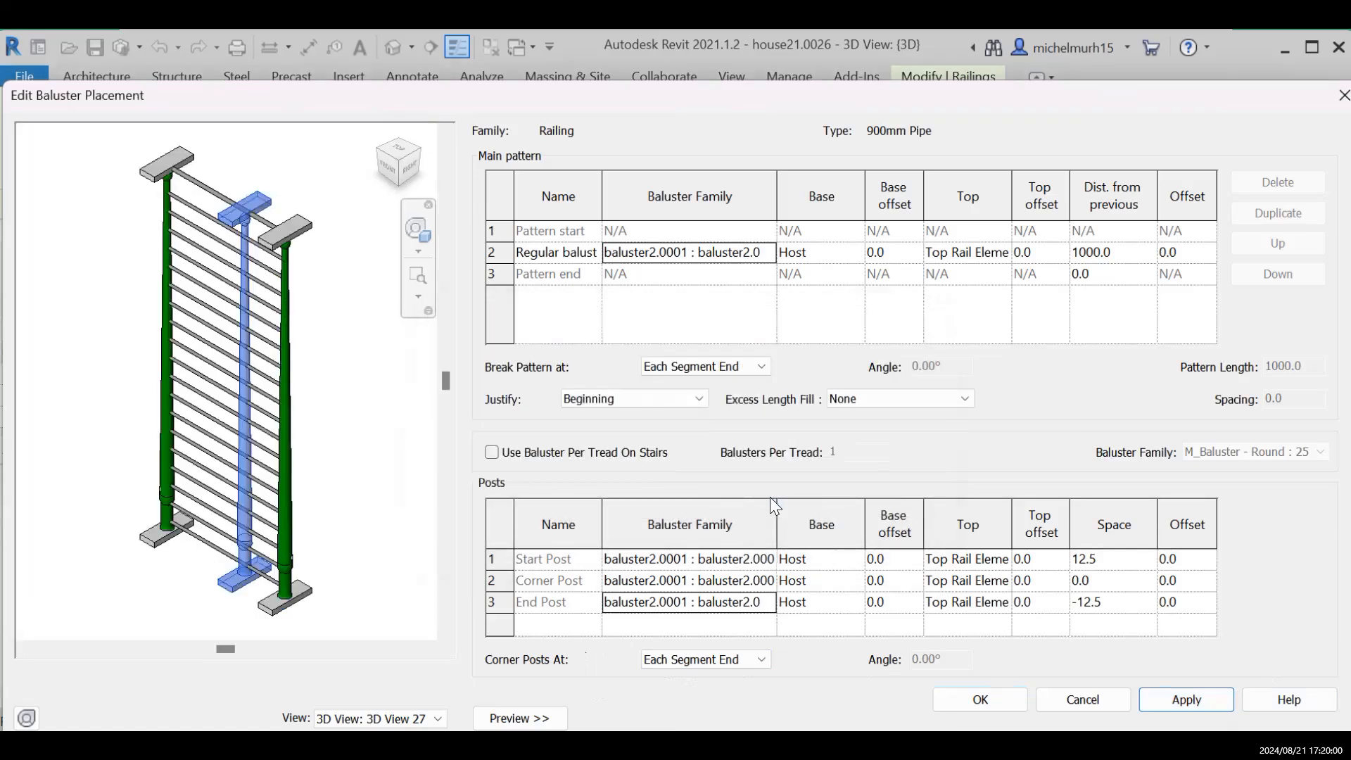
pyautogui.click(1013, 700)
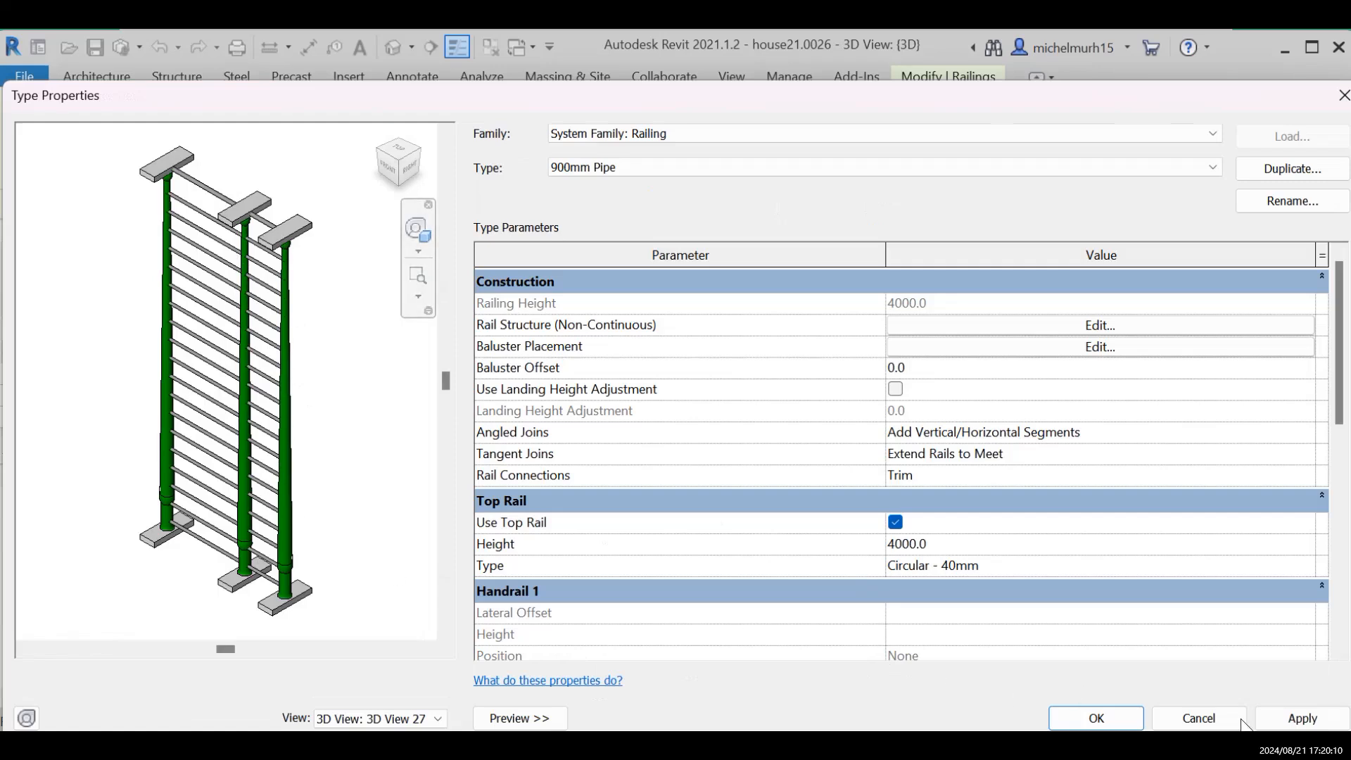
pyautogui.click(1302, 724)
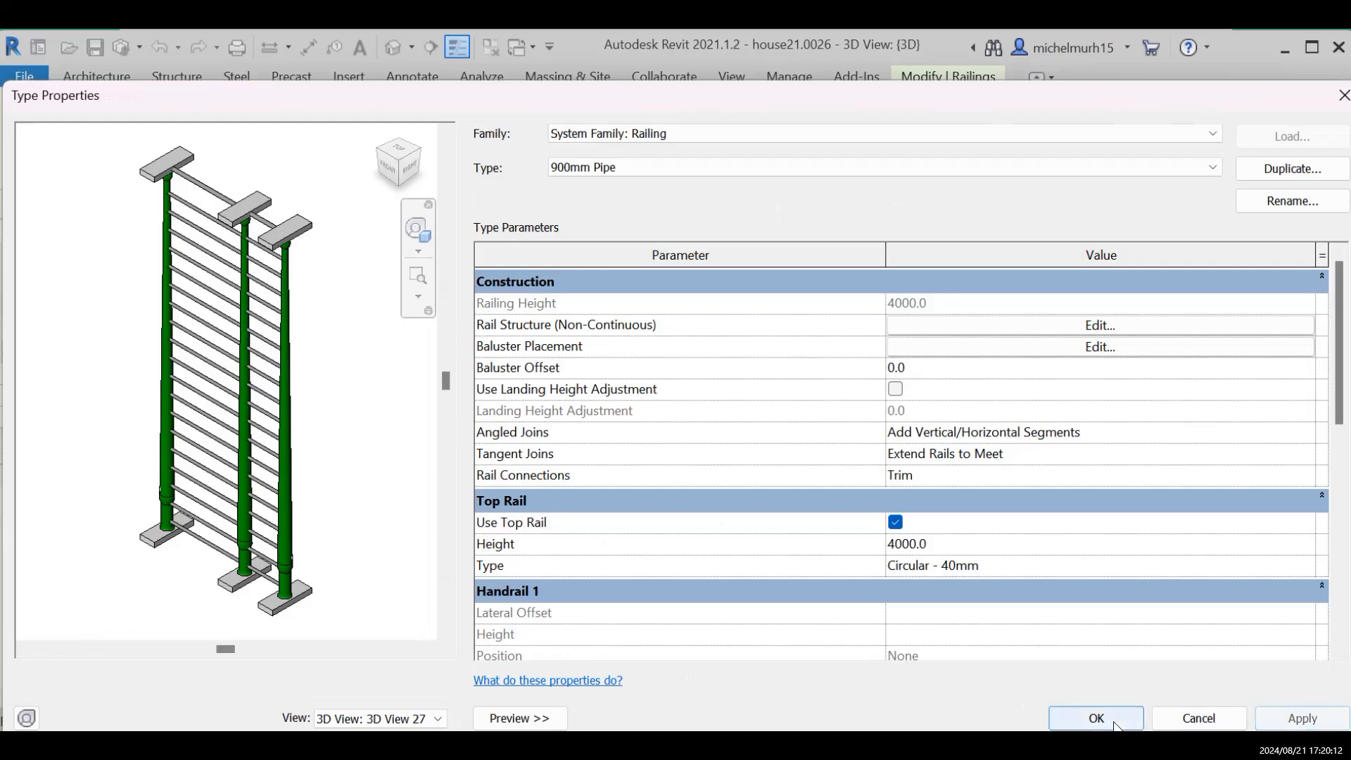
pyautogui.click(1097, 717)
pyautogui.click(1110, 603)
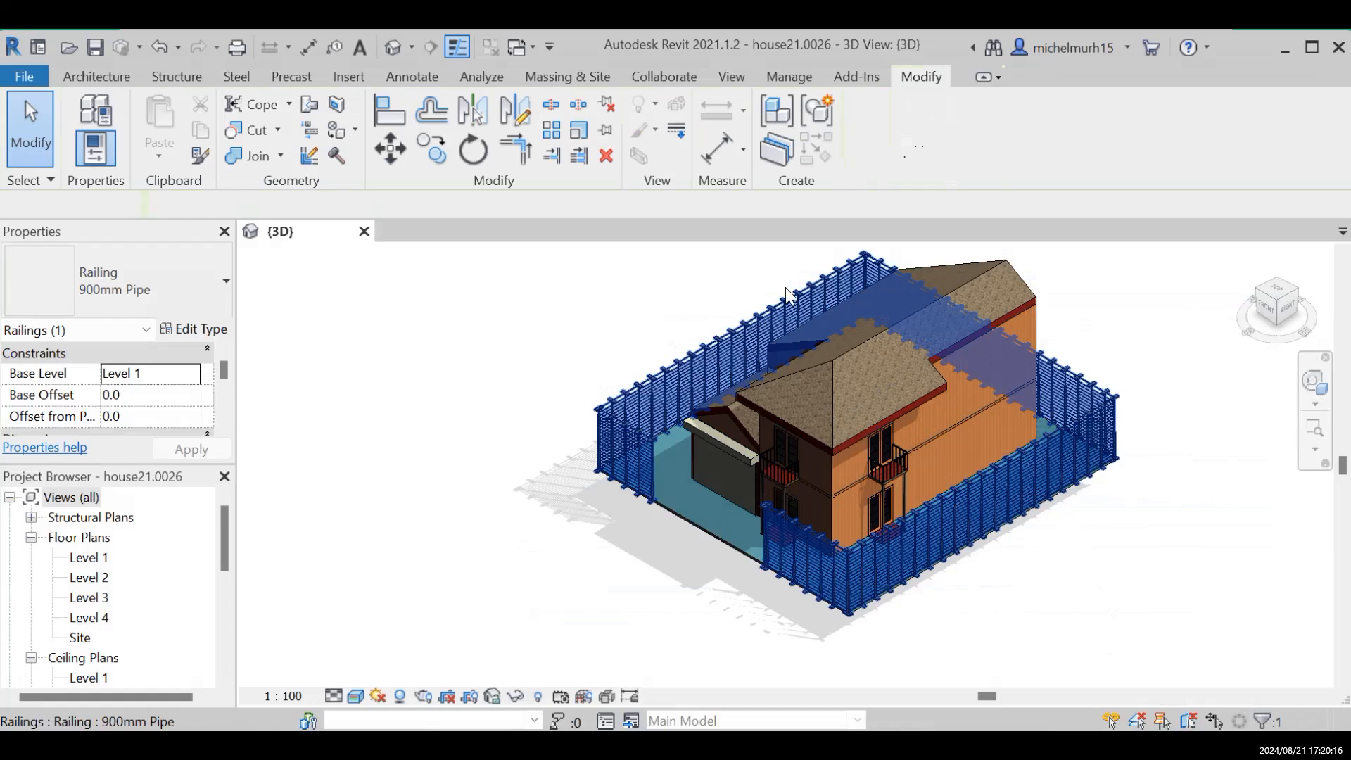
# Change the 3D view's visual style to Shaded for the close-up of the fence corner.
pyautogui.scroll(5, 1026, 578)
pyautogui.scroll(4, 901, 590)
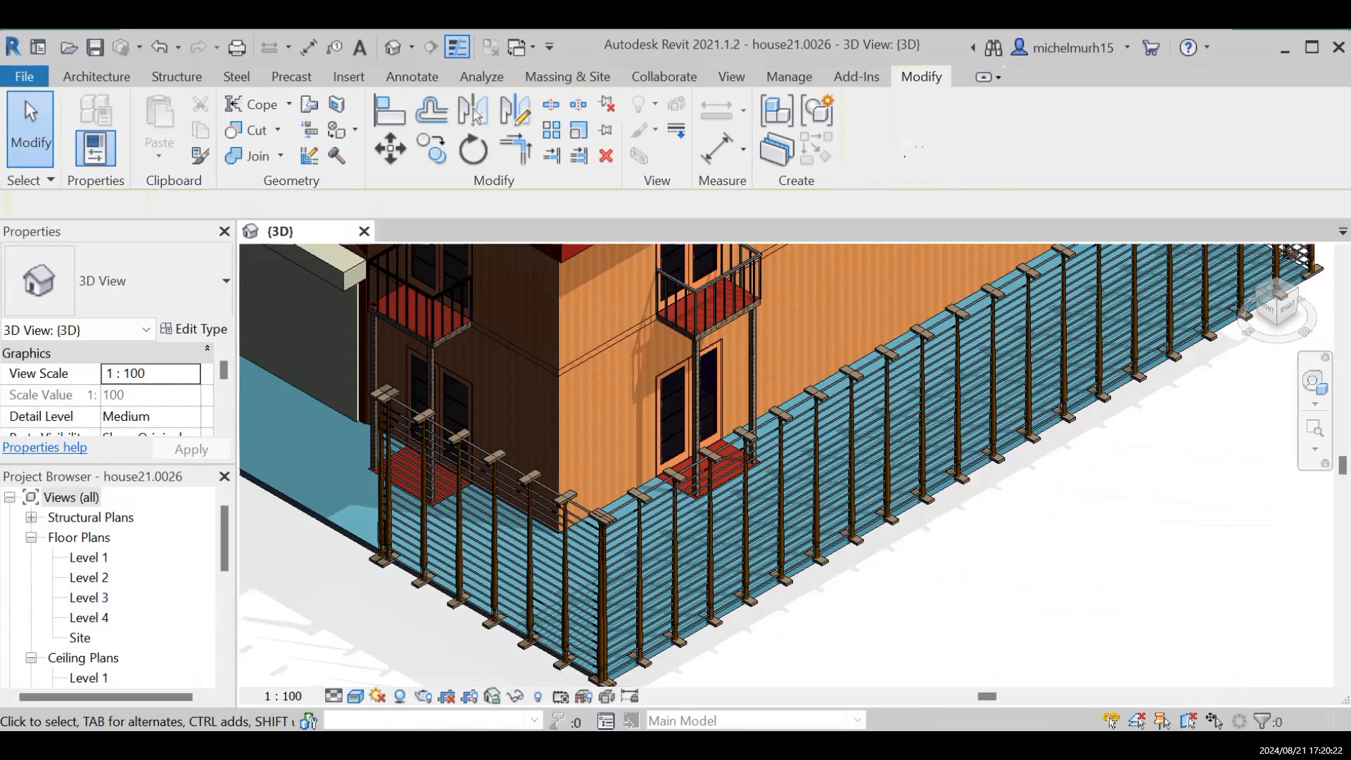
pyautogui.click(357, 696)
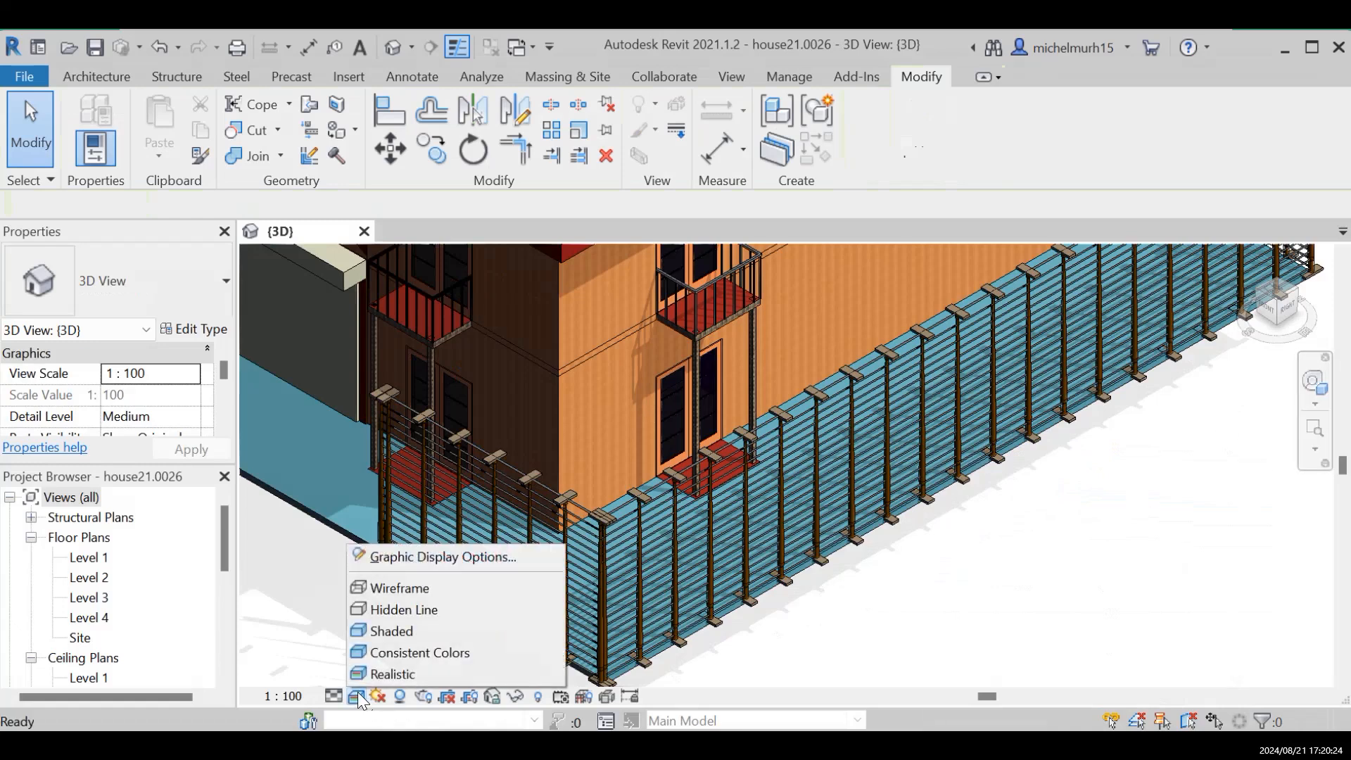
pyautogui.click(394, 631)
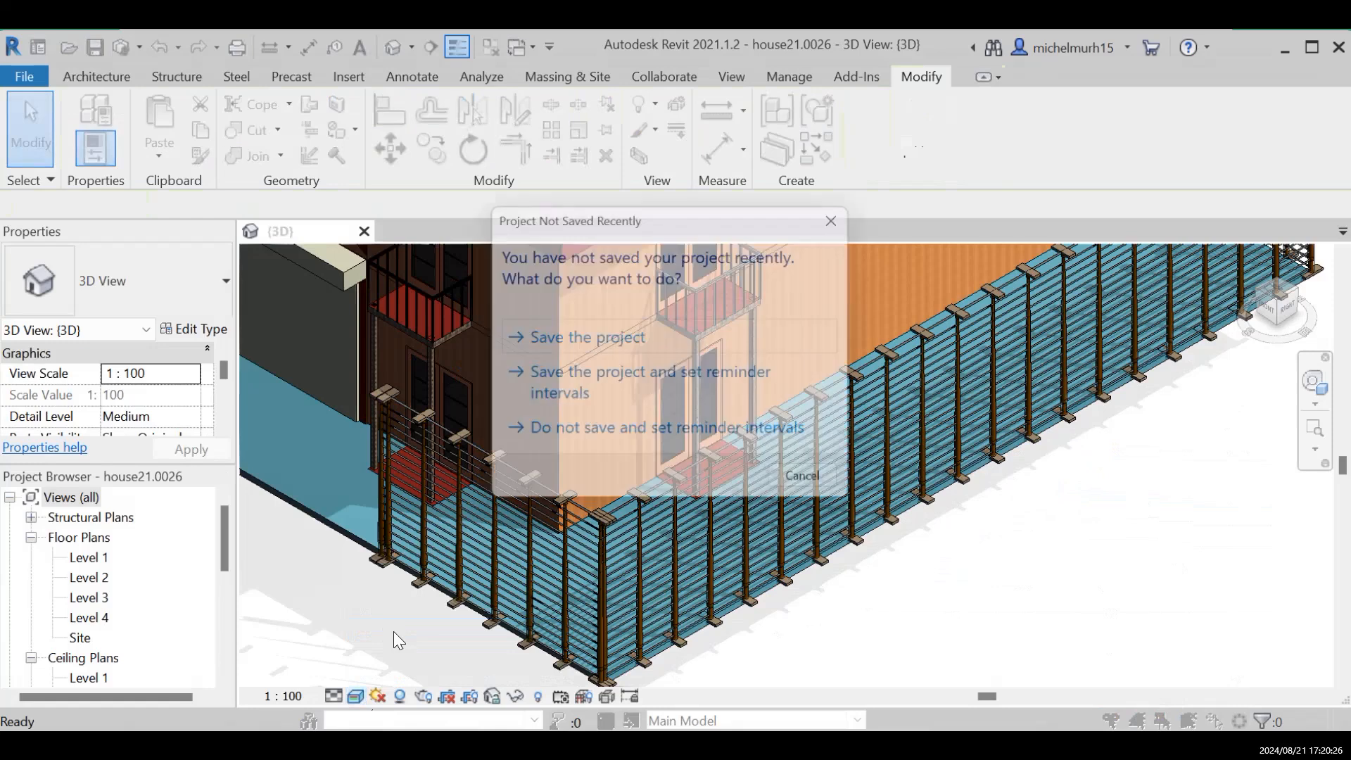
# Save the project as house21.rvt instead of the backup file, overwriting the existing newer file.
pyautogui.click(598, 347)
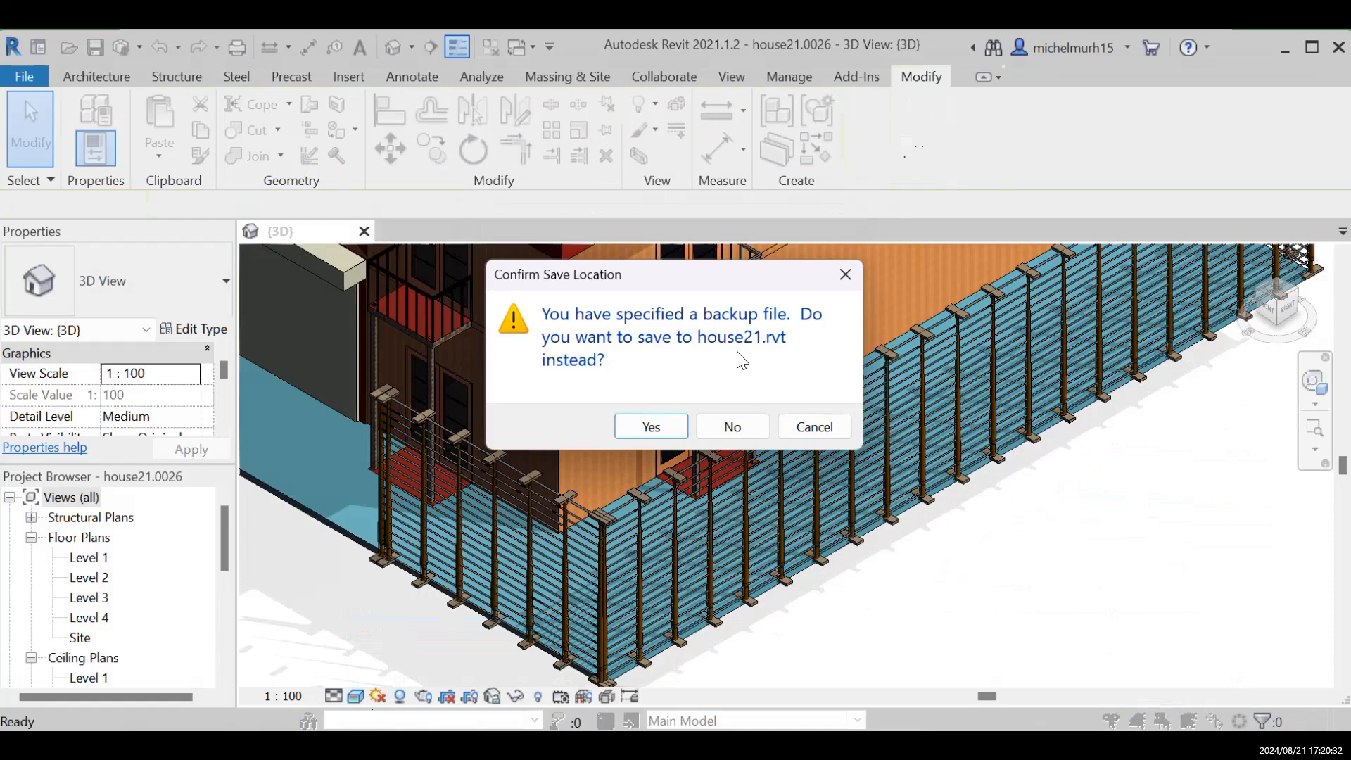
pyautogui.click(679, 428)
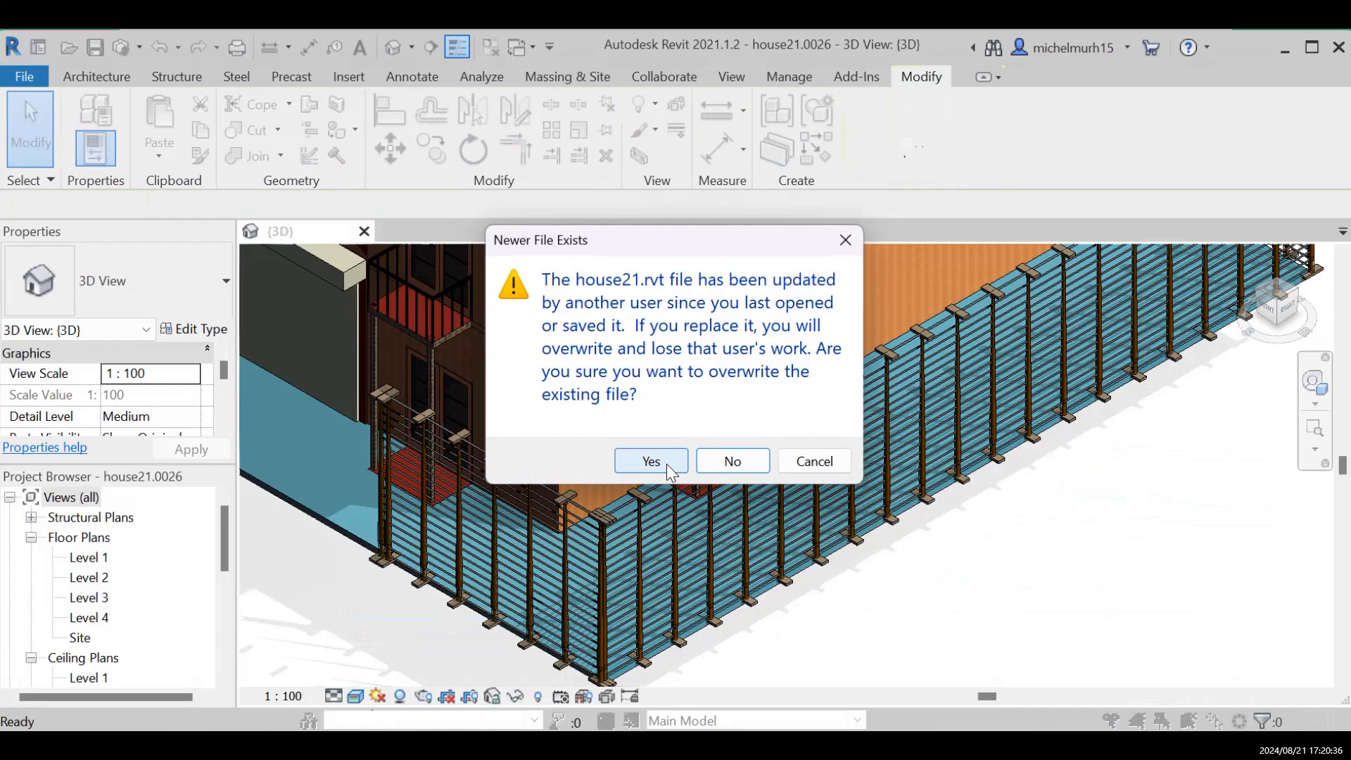
pyautogui.click(665, 463)
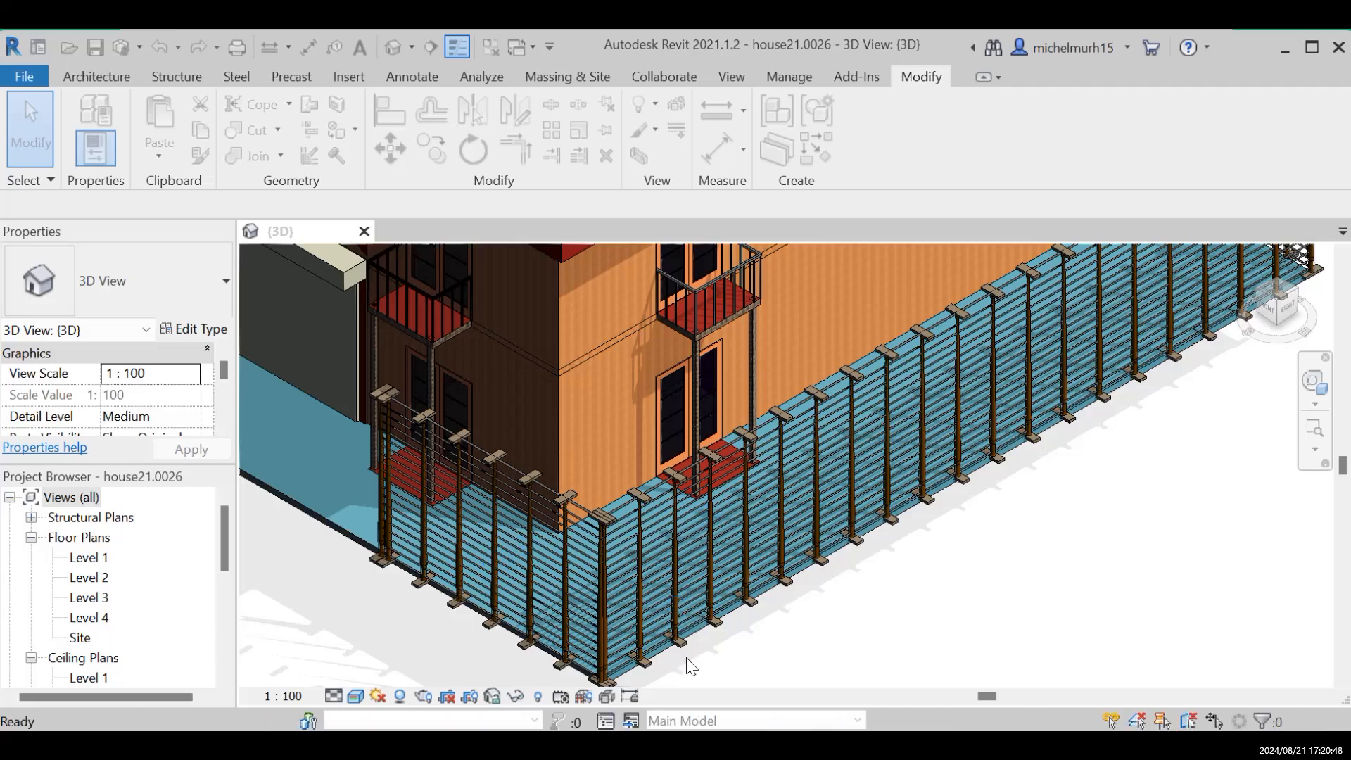
# Examine the shaded fence's rails, balusters and posts along the front corner and beside the front entrance opening.
pyautogui.scroll(1, 701, 599)
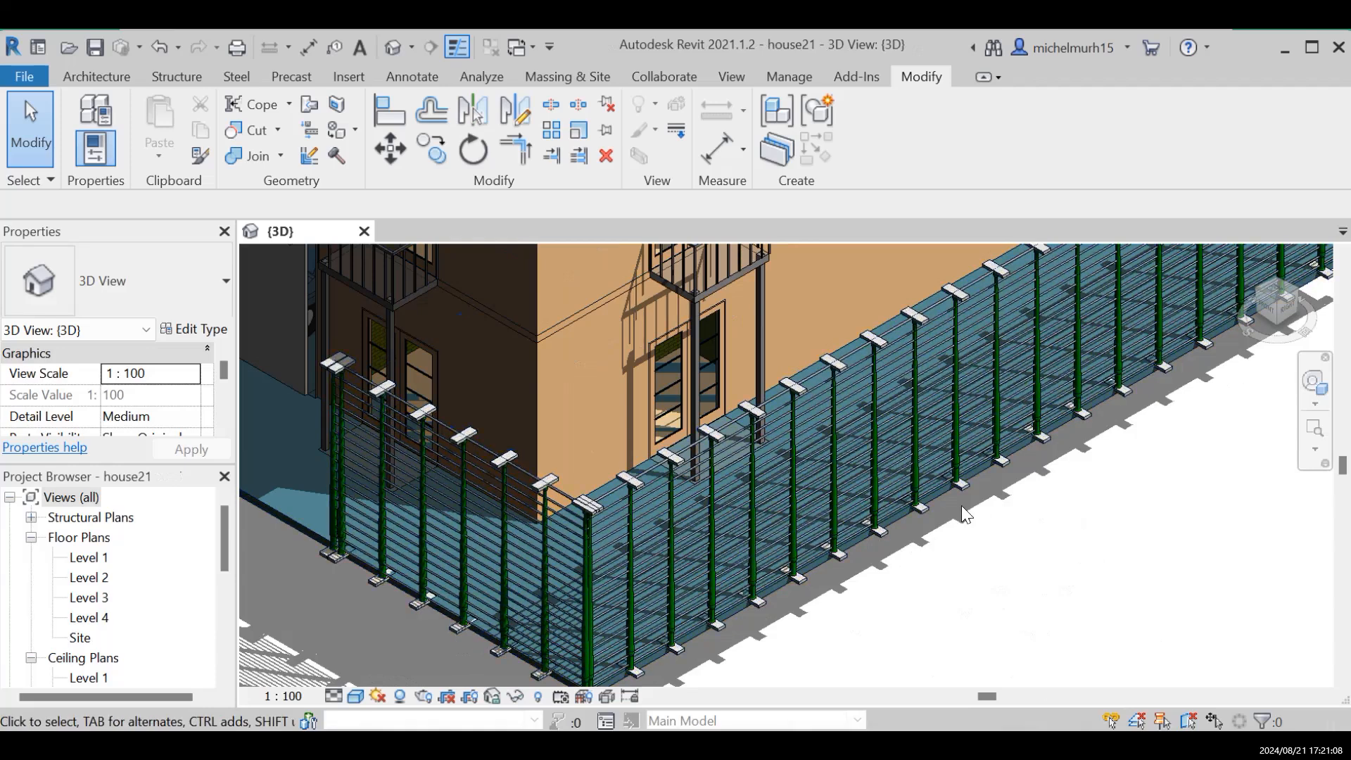
pyautogui.keyDown('shift'); pyautogui.moveTo(745, 480); pyautogui.dragTo(767, 469, button='middle'); pyautogui.keyUp('shift')
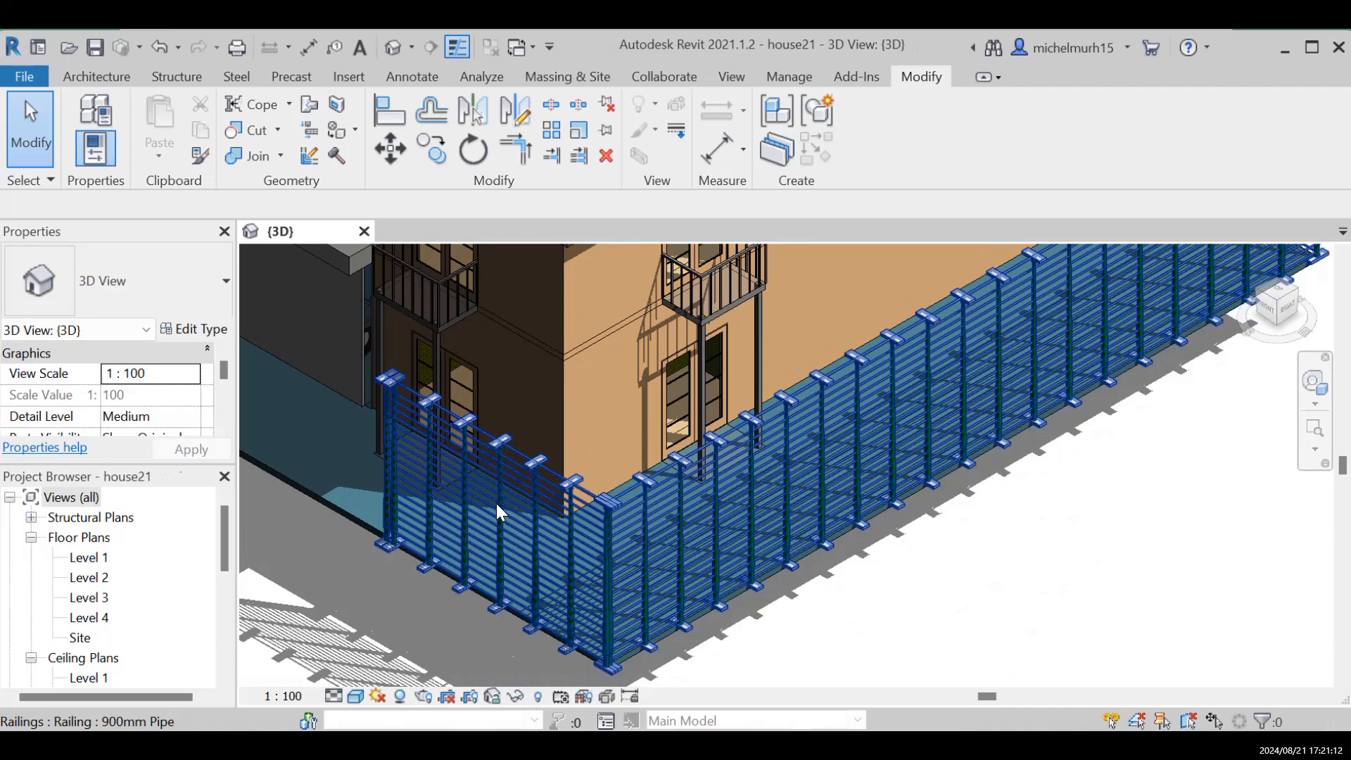
pyautogui.scroll(2, 968, 497)
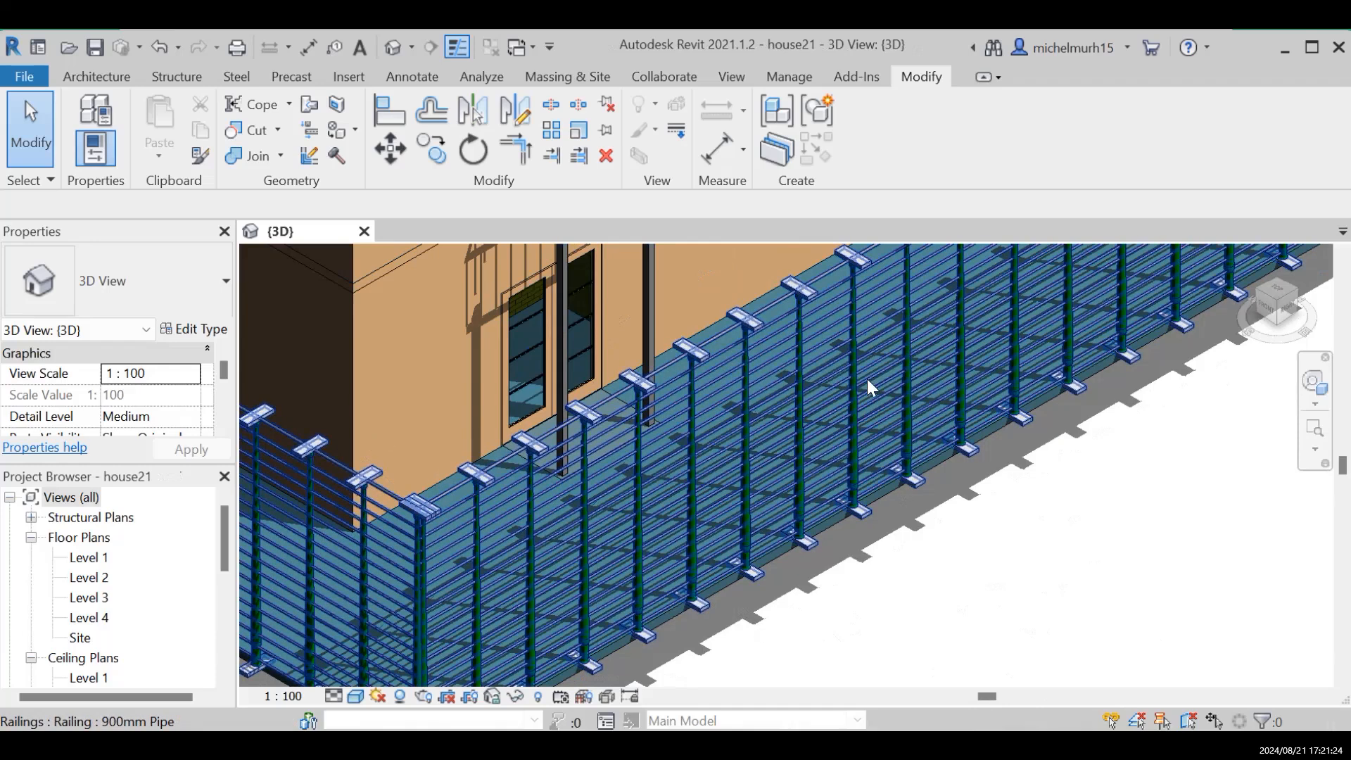
pyautogui.scroll(-2, 869, 373)
pyautogui.scroll(-2, 887, 382)
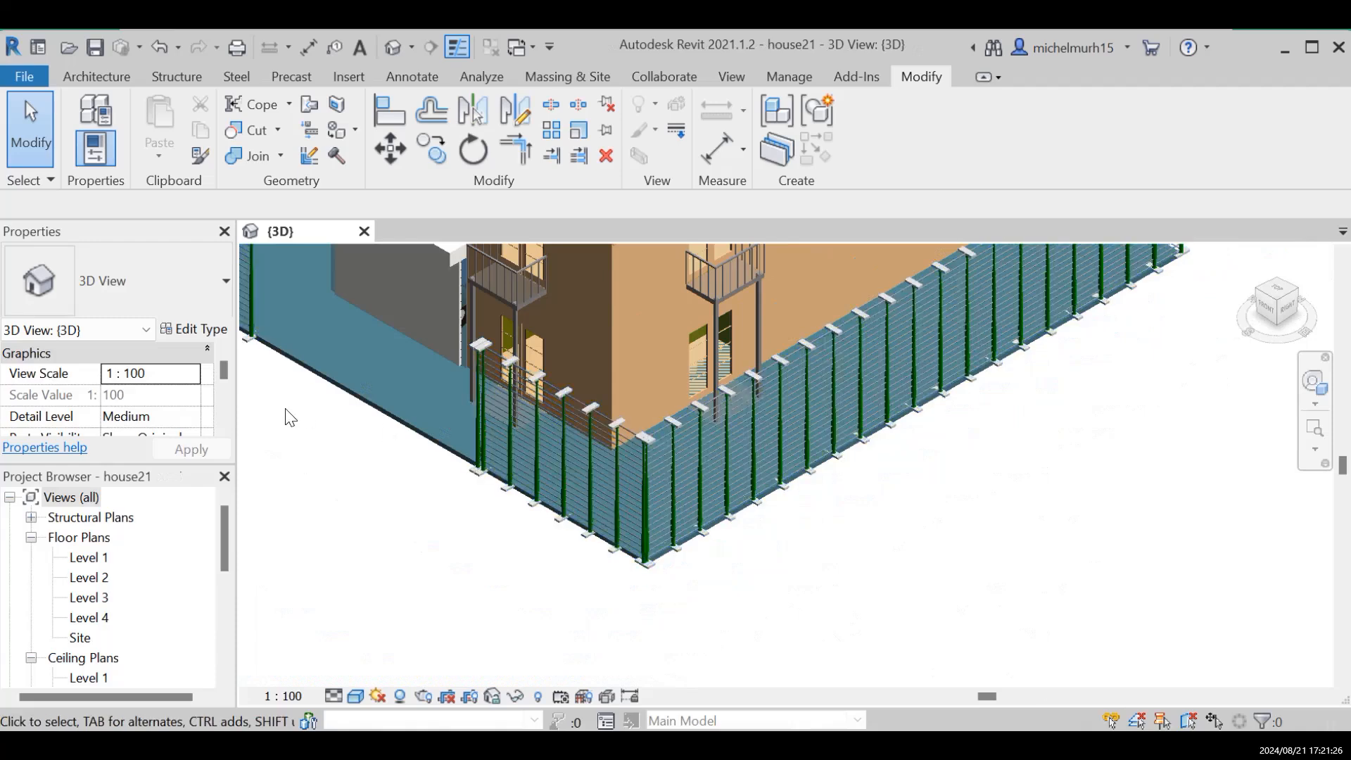
pyautogui.scroll(-2, 577, 468)
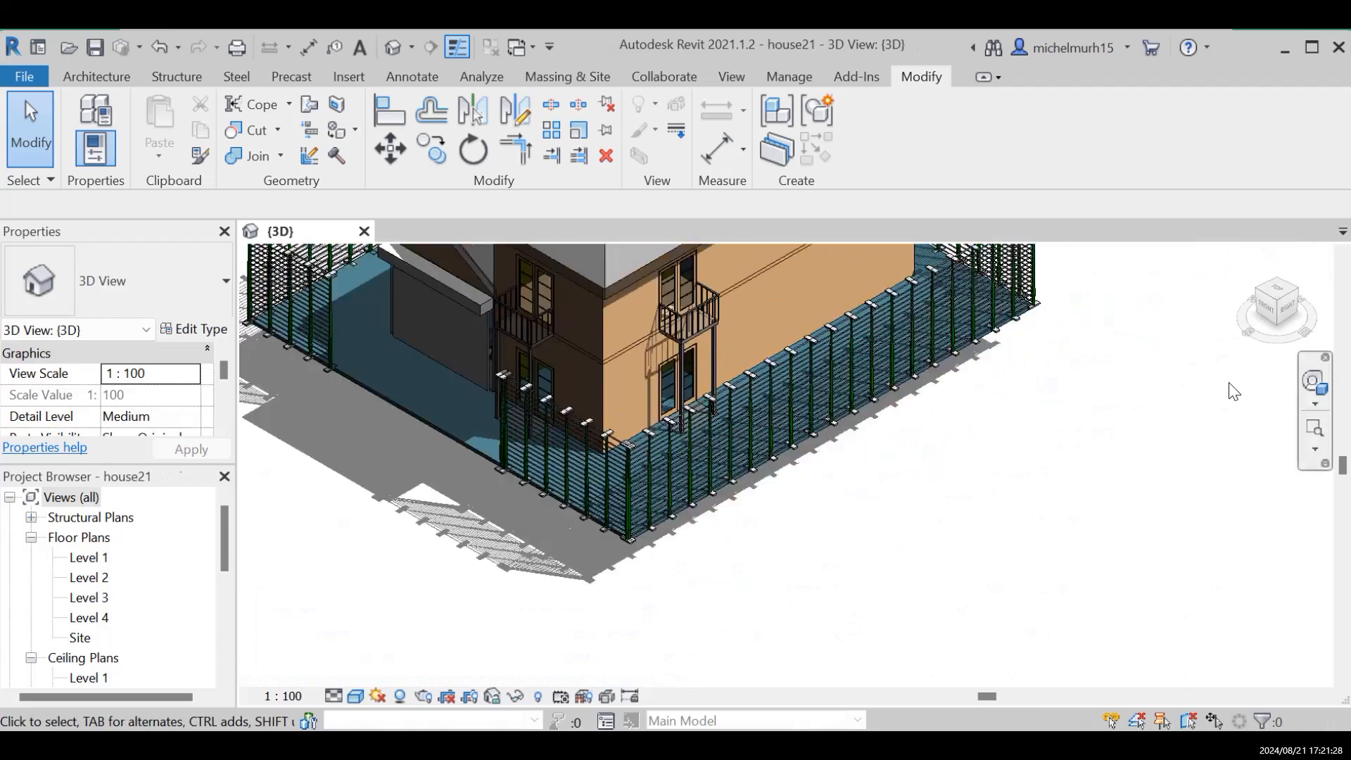
pyautogui.click(1313, 381)
pyautogui.moveTo(728, 598); pyautogui.dragTo(993, 508)
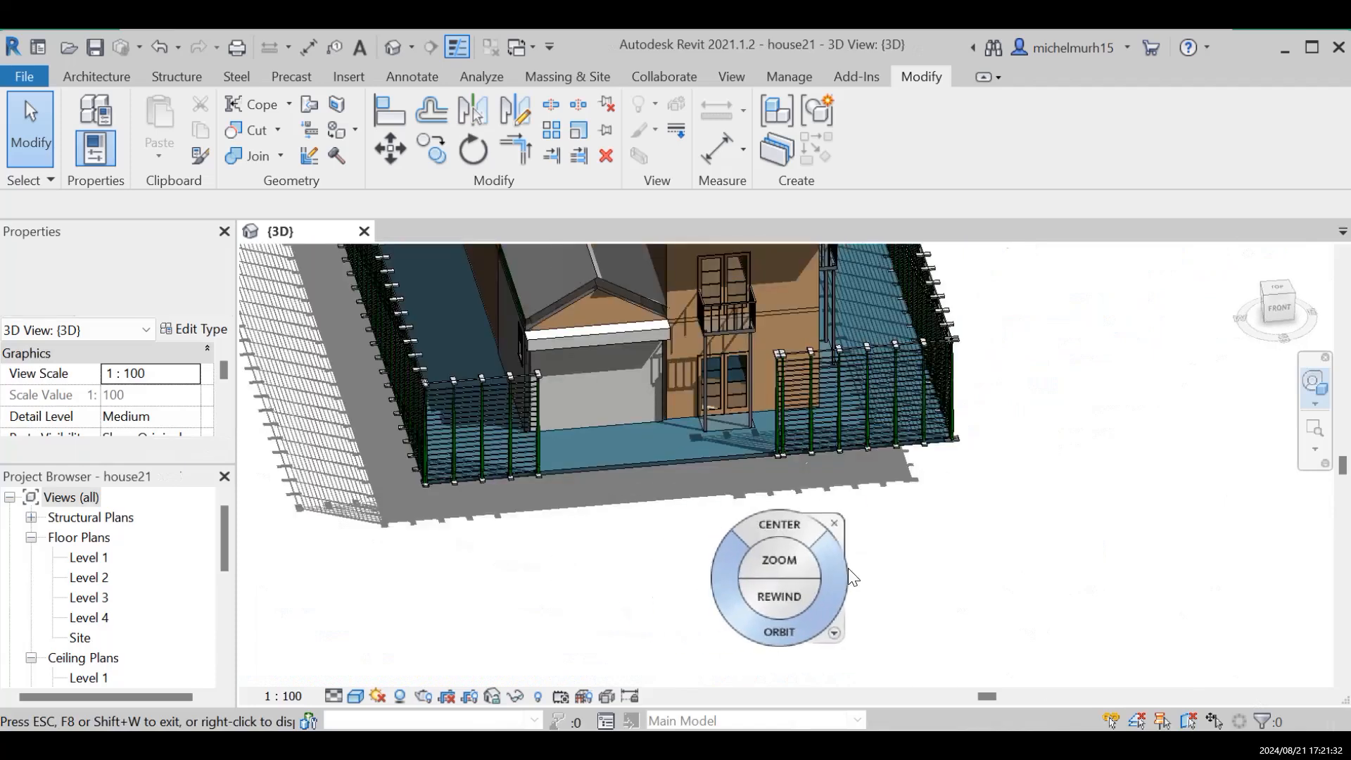
pyautogui.press('Escape')
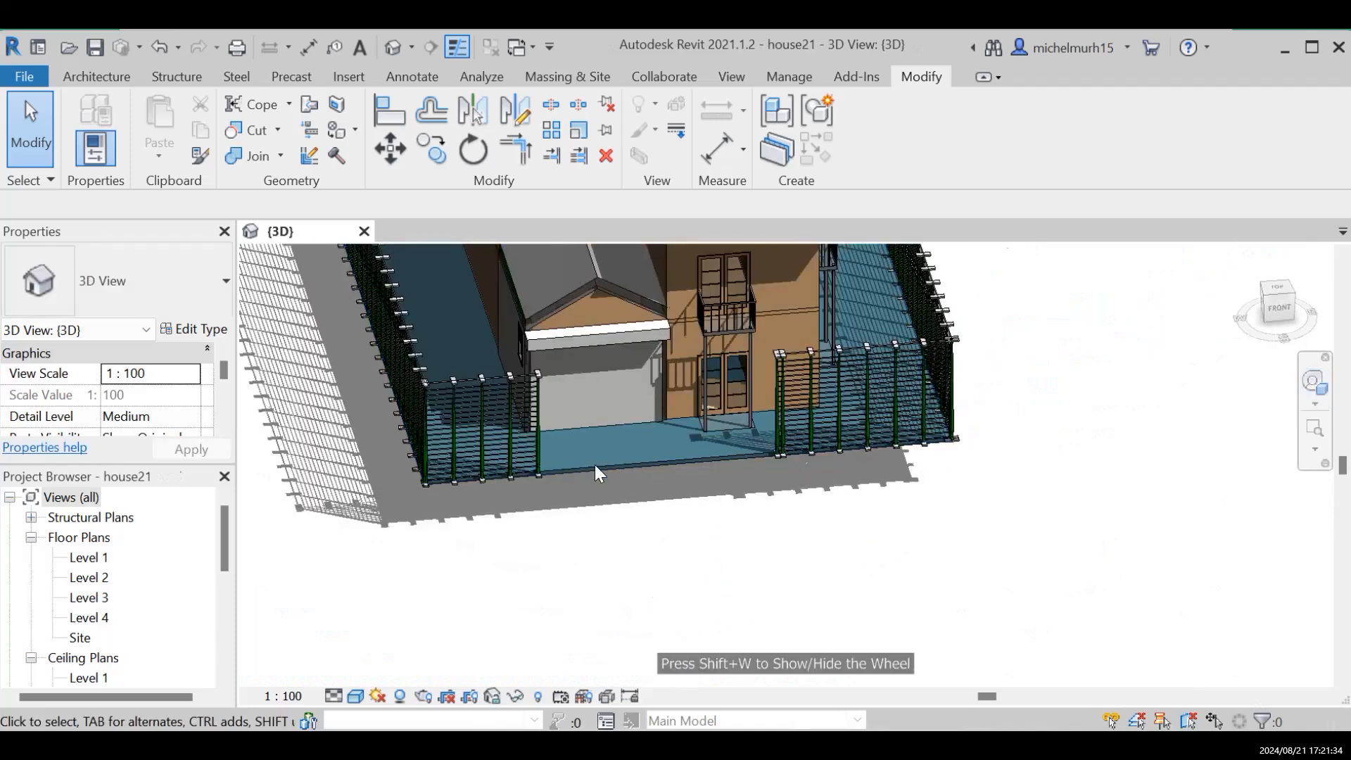
pyautogui.scroll(3, 726, 425)
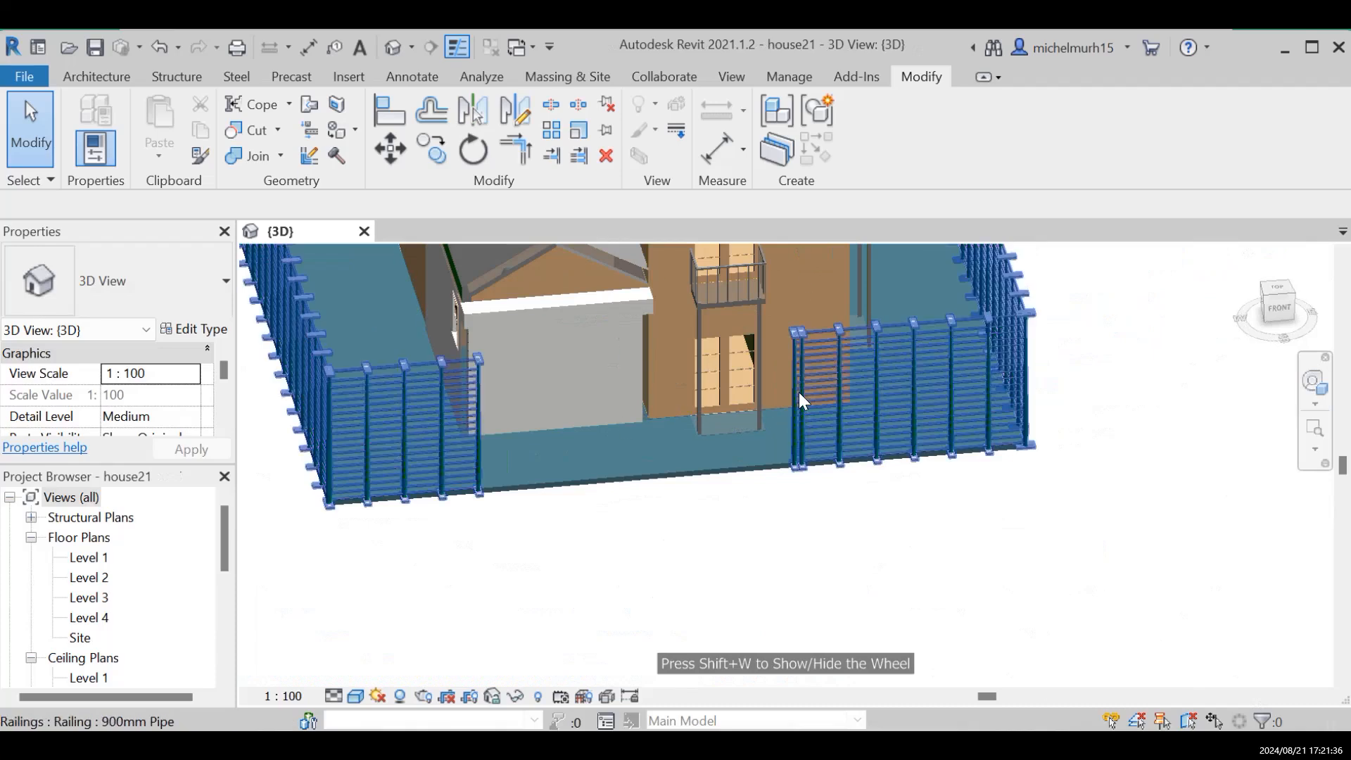